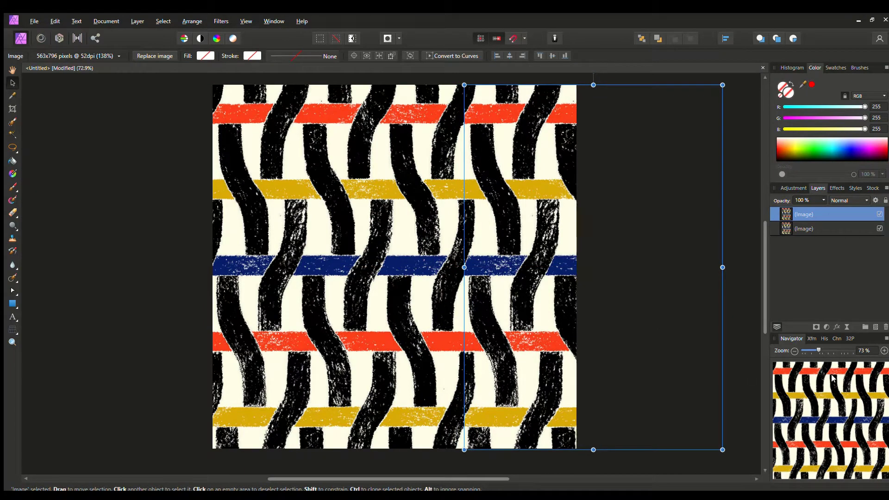
Step: Mirror the top pattern image horizontally, adjust its position, and shift both images left so the mirrored seam sits near the canvas centre
{"action": "left_click", "coordinate": [805, 371]}
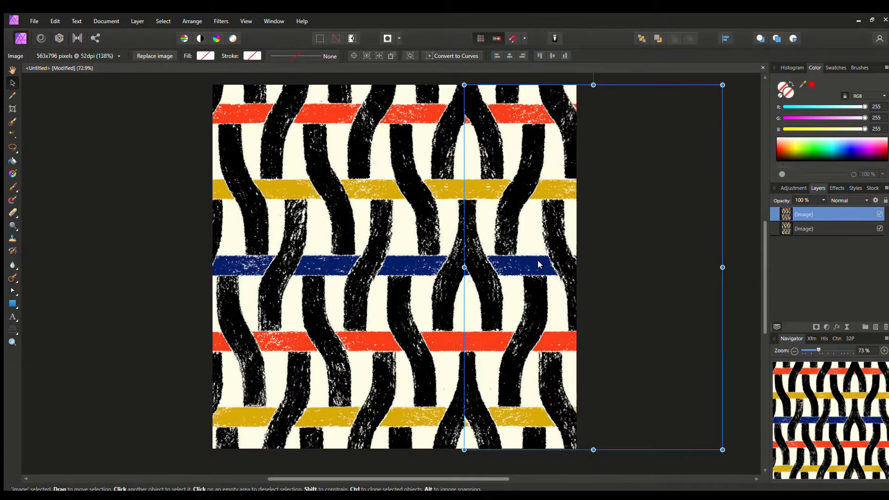
{"action": "left_click_drag", "start_coordinate": [537, 264], "coordinate": [543, 265]}
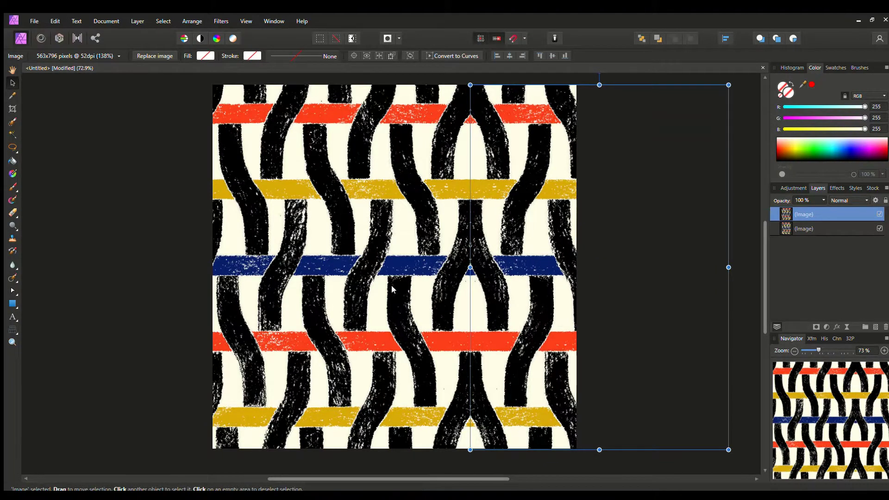
{"action": "key", "text": "ctrl+a"}
{"action": "left_click_drag", "start_coordinate": [500, 265], "coordinate": [423, 271]}
{"action": "left_click", "coordinate": [622, 276]}
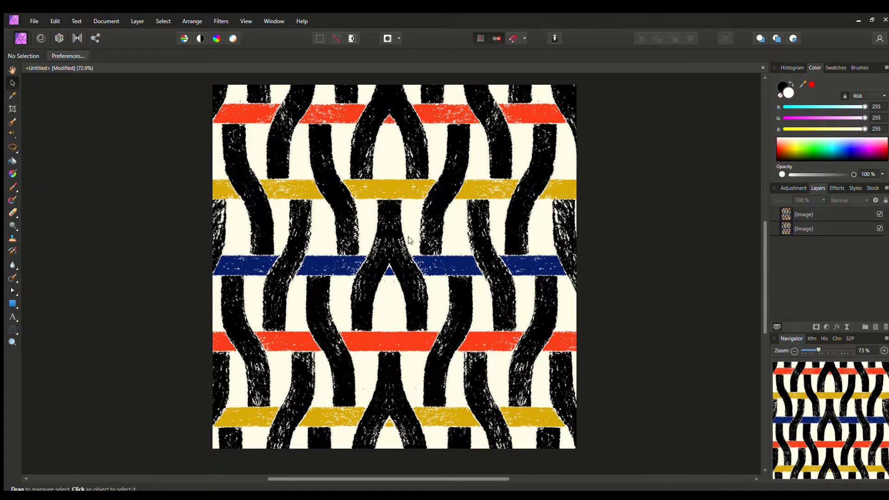
Step: Start white art text of about 104.3 pt in the Cookie font near the canvas's upper-left corner
{"action": "key", "text": "t"}
{"action": "scroll", "coordinate": [262, 225], "scroll_direction": "up", "scroll_amount": 2}
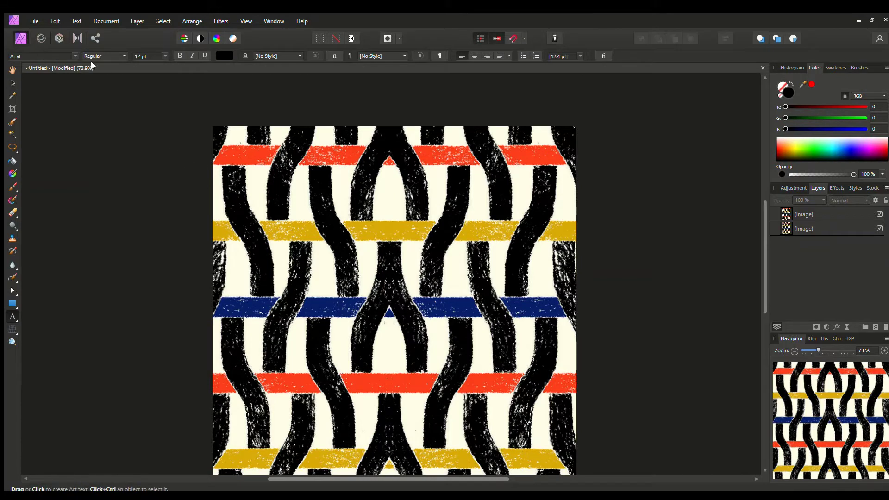
{"action": "left_click", "coordinate": [67, 54]}
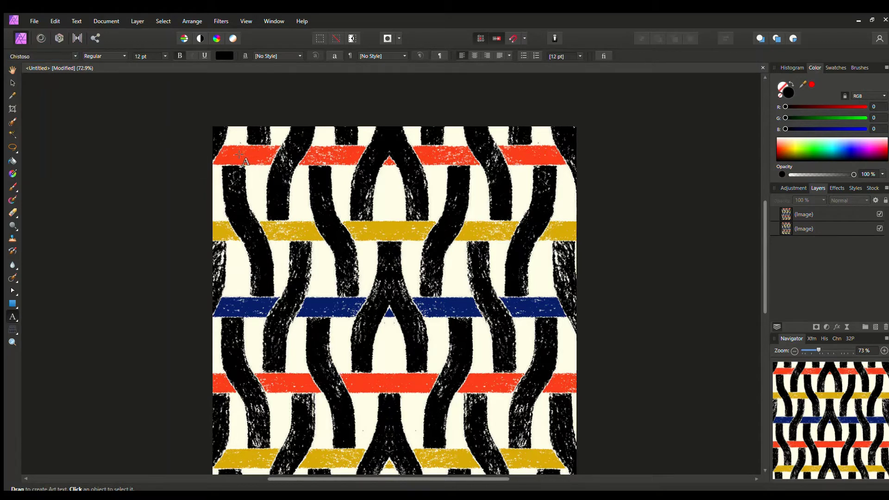
{"action": "left_click_drag", "start_coordinate": [226, 143], "coordinate": [282, 176]}
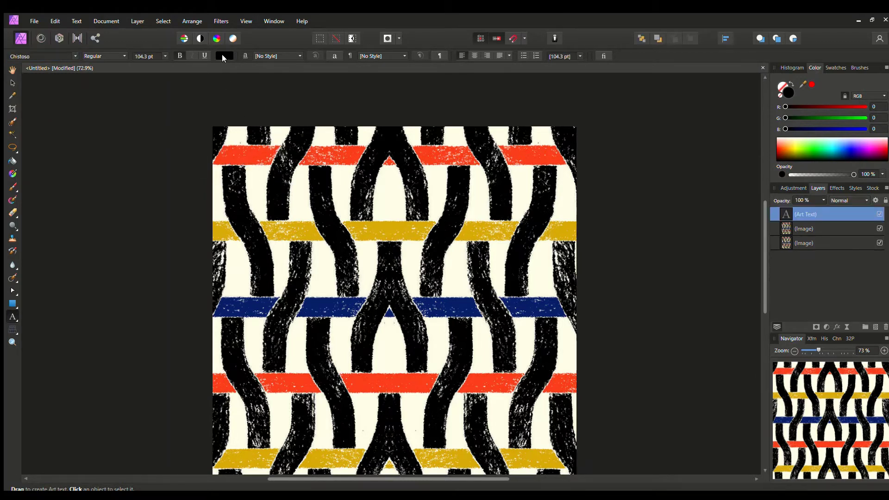
{"action": "left_click", "coordinate": [279, 68]}
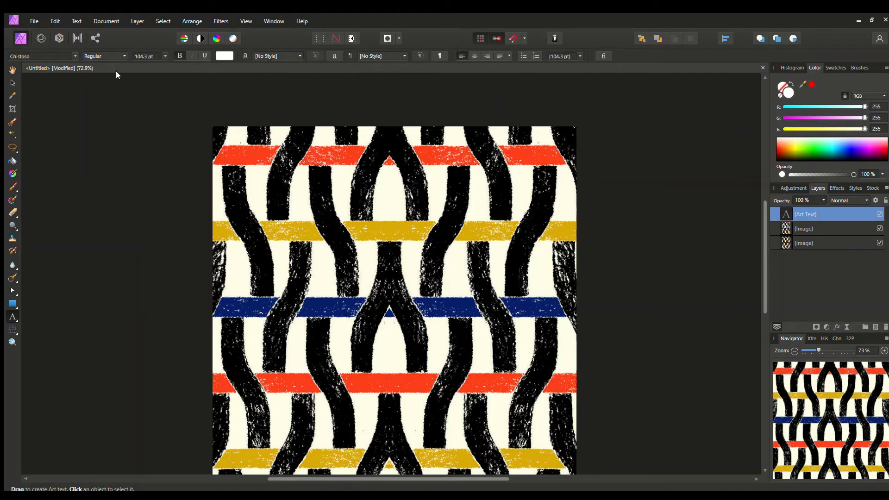
{"action": "left_click", "coordinate": [68, 52]}
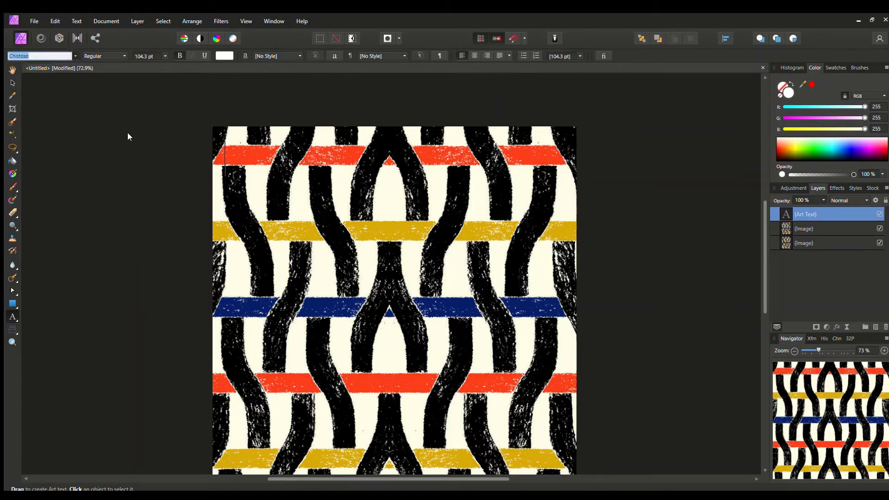
{"action": "left_click", "coordinate": [139, 164]}
{"action": "type", "text": "A"}
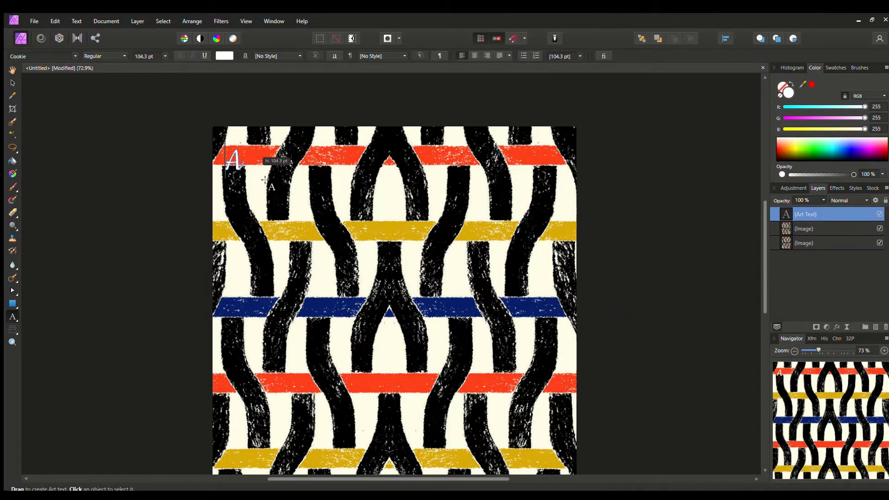
{"action": "key", "text": "BackSpace"}
{"action": "type", "text": "RETET"}
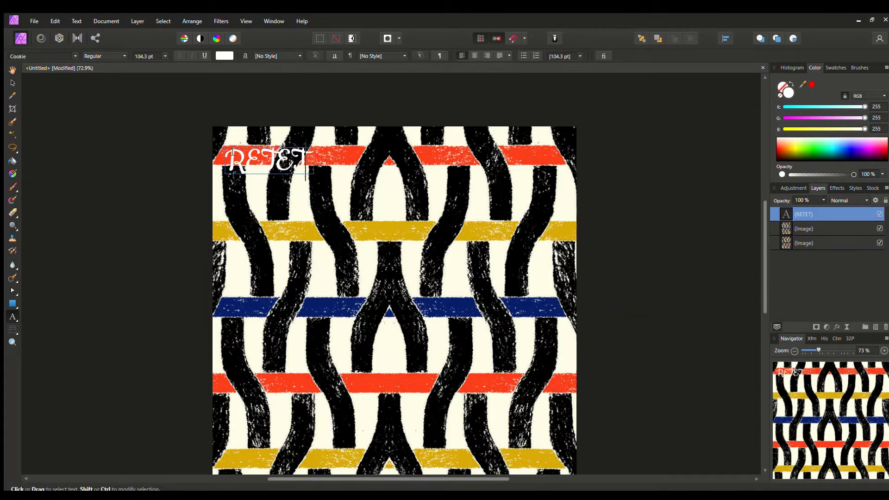
{"action": "key", "text": "BackSpace"}
{"action": "key", "text": "BackSpace"}
{"action": "key", "text": "BackSpace"}
{"action": "key", "text": "BackSpace"}
{"action": "key", "text": "BackSpace"}
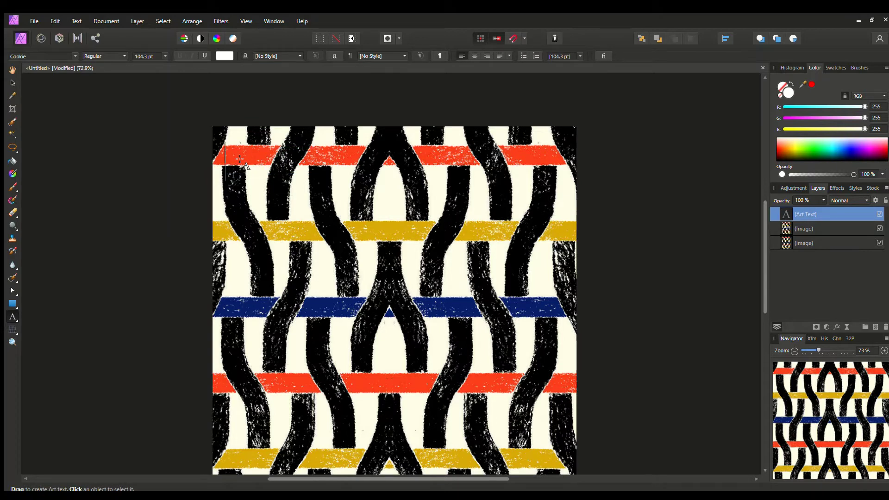
Step: Enter TWIST LOVE as the art text over the pattern
{"action": "type", "text": "TWJS"}
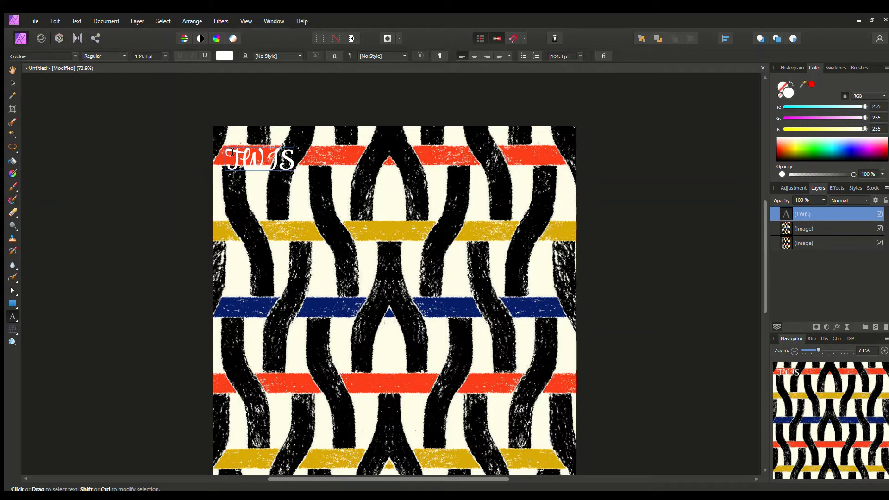
{"action": "type", "text": "T"}
{"action": "type", "text": "LOVW"}
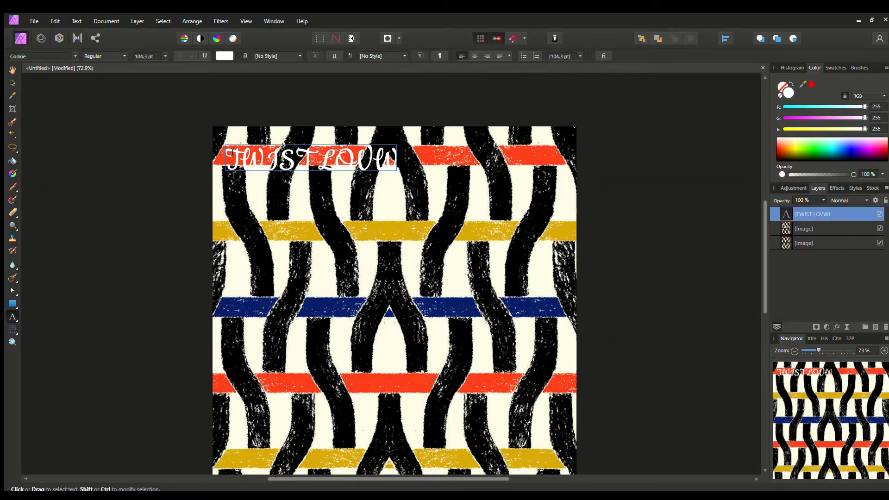
{"action": "key", "text": "BackSpace"}
{"action": "type", "text": "E"}
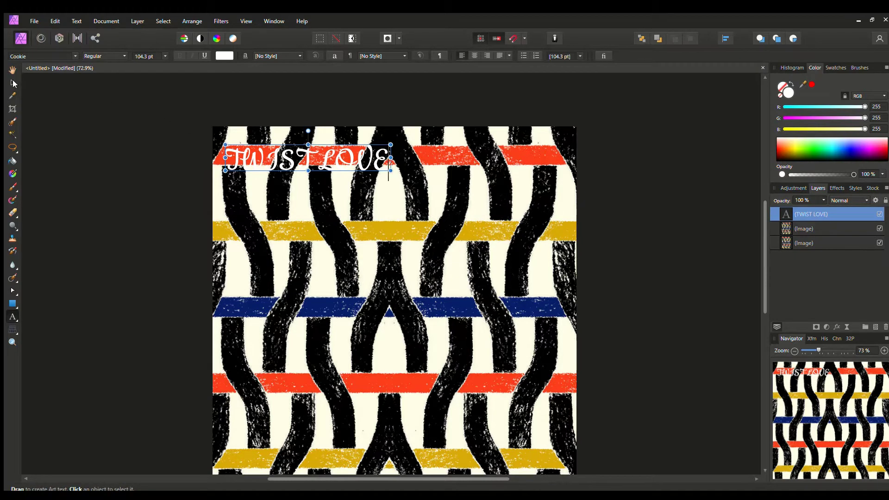
Step: Undo the orange recolouring of the TWIST LOVE text and enlarge it to about 141.7 pt
{"action": "left_click", "coordinate": [13, 83]}
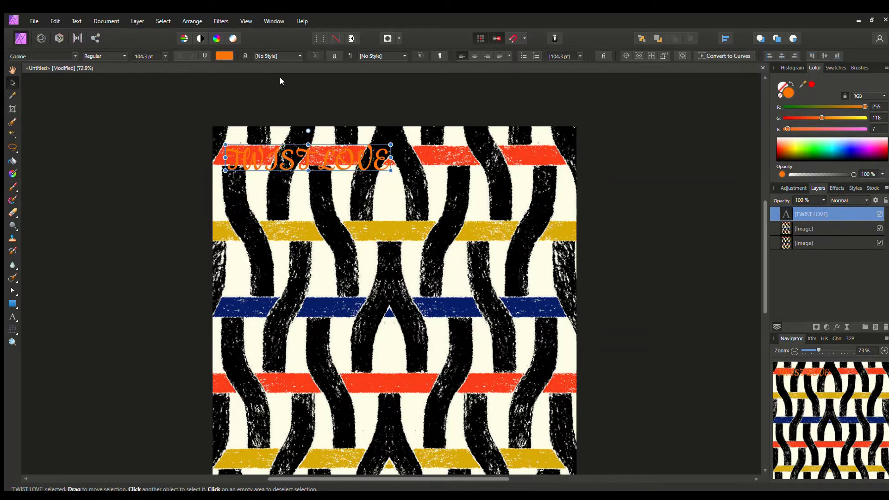
{"action": "key", "text": "ctrl+z"}
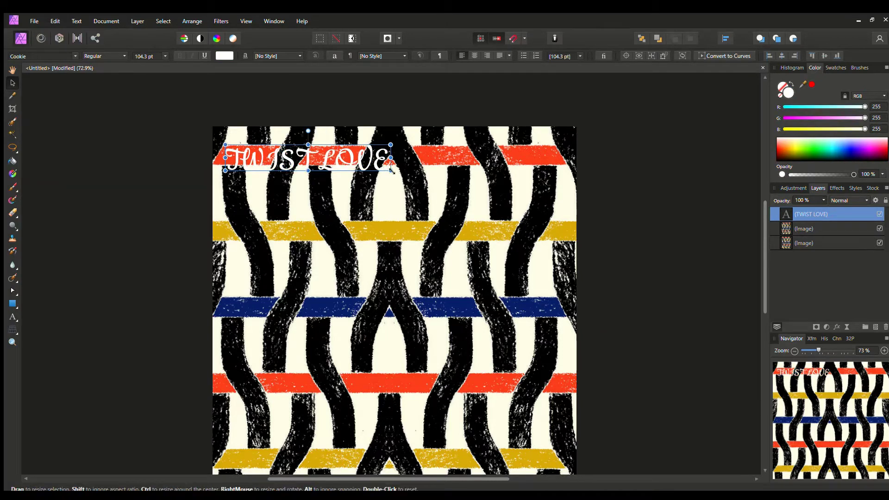
{"action": "left_click_drag", "start_coordinate": [396, 173], "coordinate": [455, 182]}
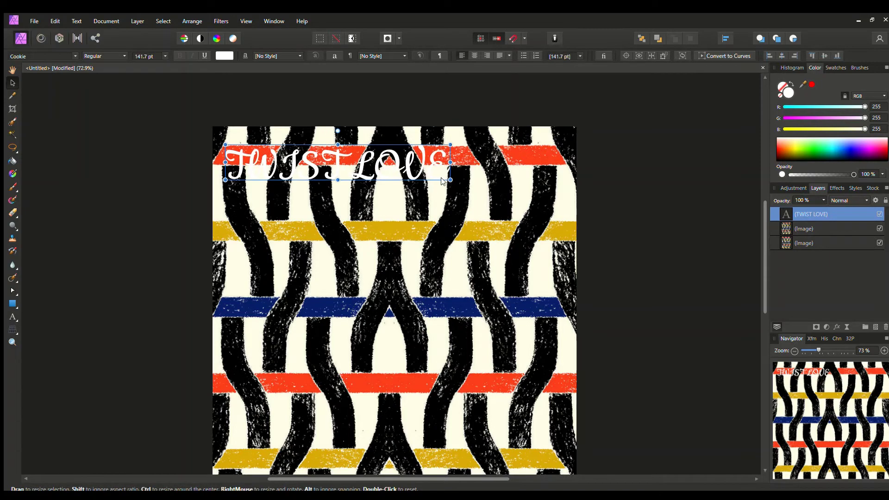
{"action": "double_click", "coordinate": [359, 161]}
{"action": "left_click", "coordinate": [12, 82]}
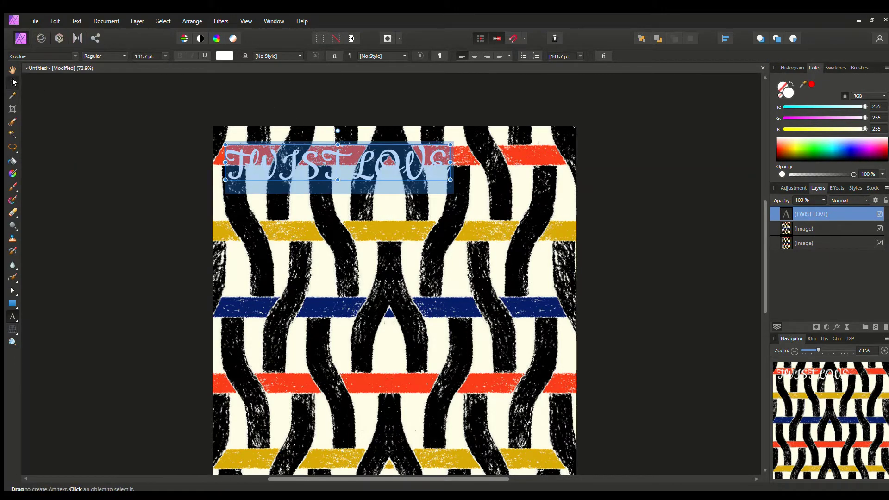
Step: Try Constantia and neighbouring fonts on the TWIST LOVE text and settle on Controwell Italic
{"action": "left_click", "coordinate": [69, 56]}
{"action": "type", "text": "Constantia"}
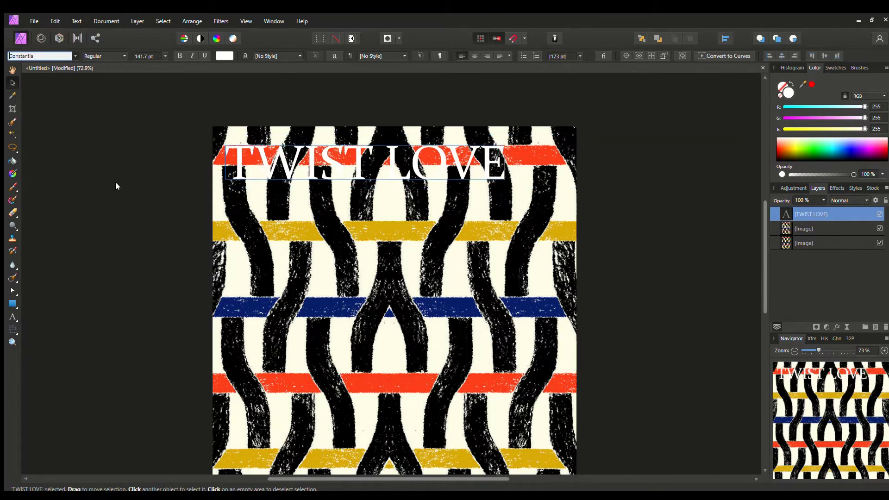
{"action": "key", "text": "Down"}
{"action": "key", "text": "Up"}
{"action": "key", "text": "Down"}
{"action": "key", "text": "Down"}
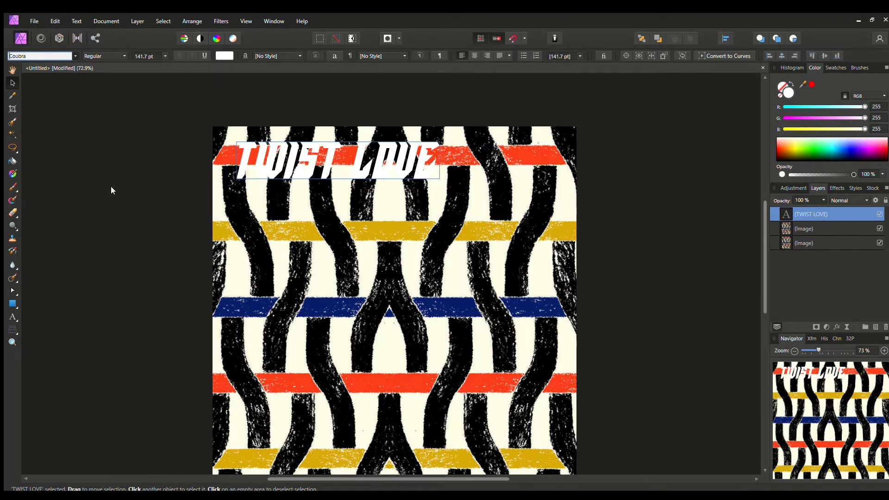
{"action": "key", "text": "Up"}
{"action": "key", "text": "Up"}
{"action": "key", "text": "Up"}
{"action": "key", "text": "Up"}
{"action": "key", "text": "Up"}
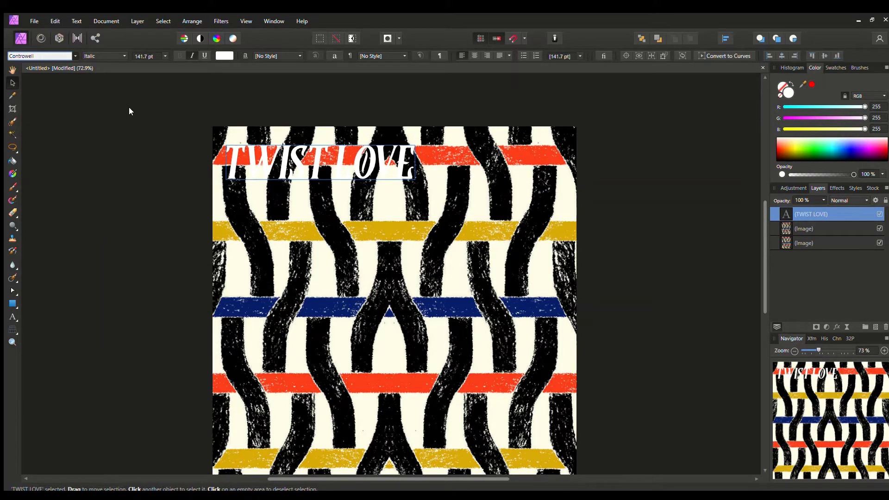
{"action": "key", "text": "Return"}
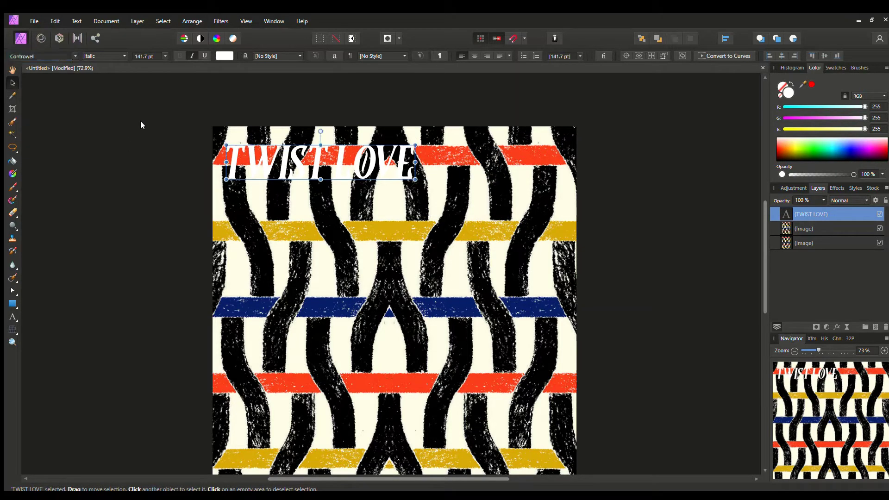
Step: Remove the word LOVE from the art text and add spaces between the remaining letters to read T W I S T
{"action": "double_click", "coordinate": [332, 158]}
{"action": "left_click_drag", "start_coordinate": [335, 160], "coordinate": [416, 163]}
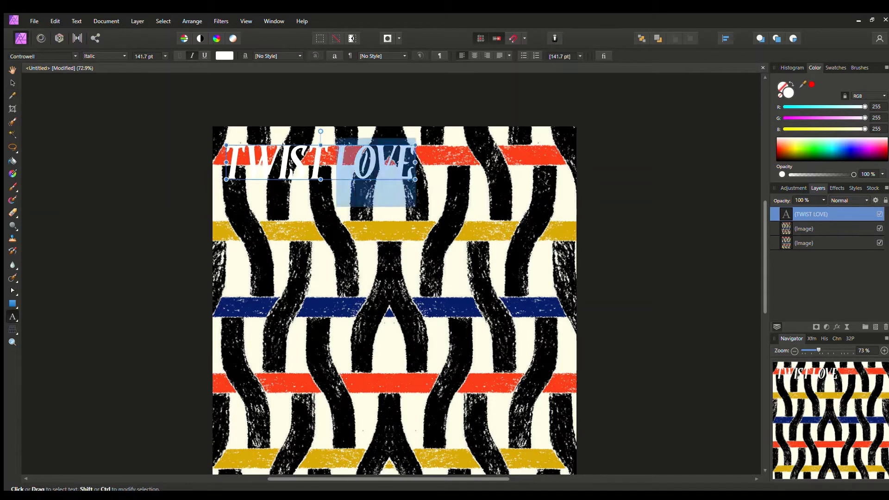
{"action": "key", "text": "BackSpace"}
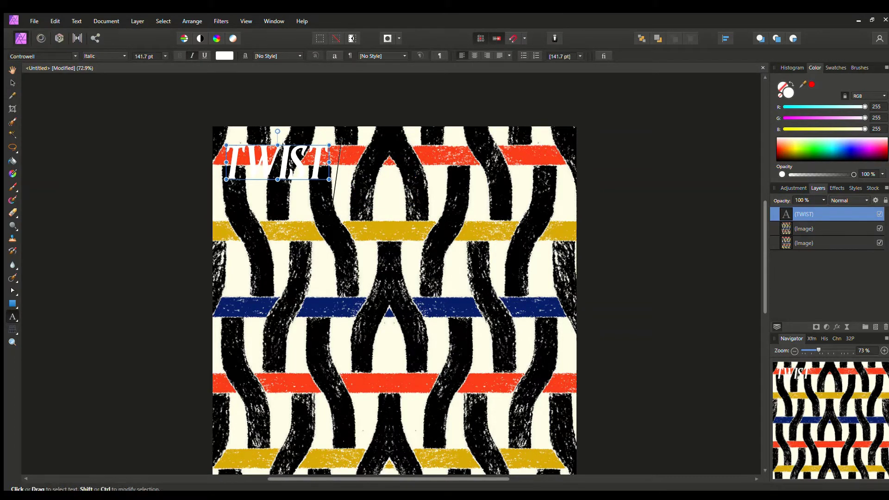
{"action": "left_click", "coordinate": [245, 162]}
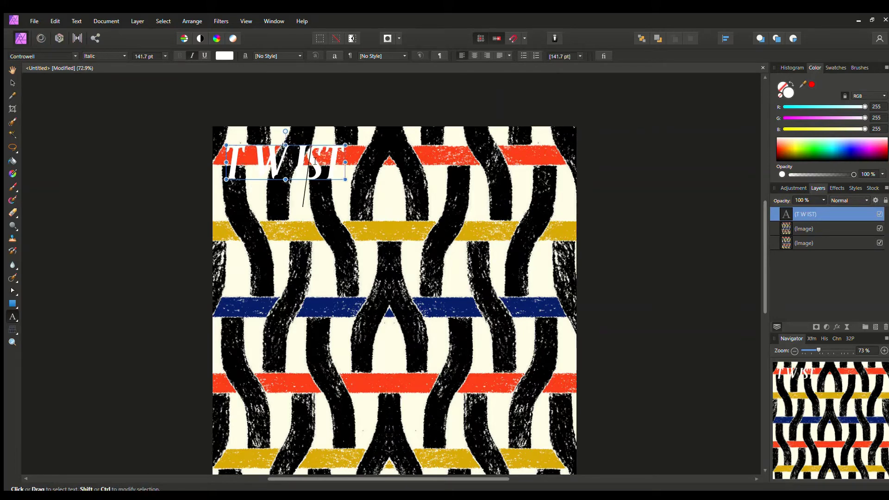
{"action": "key", "text": "Right"}
{"action": "key", "text": "Right"}
{"action": "key", "text": "Escape"}
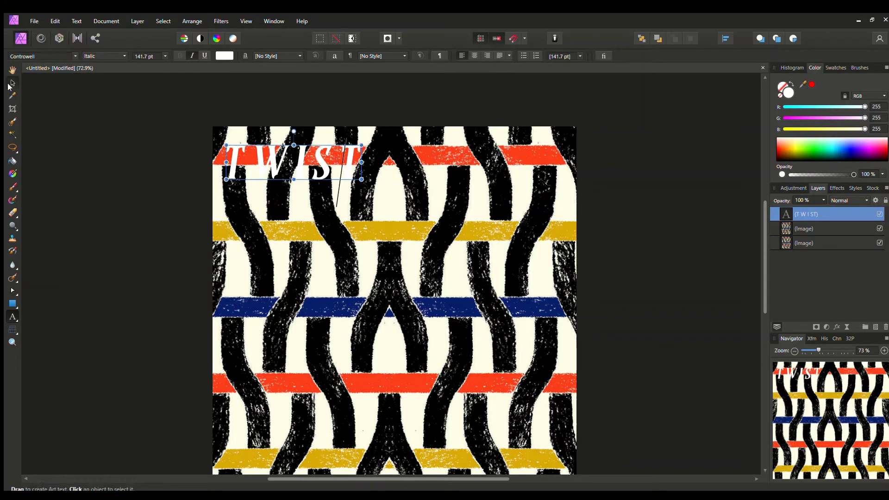
{"action": "key", "text": "Escape"}
Step: Stand the T W I S T text vertically at the canvas's lower-left edge at about 147.3 pt, with a duplicate beside it
{"action": "left_click_drag", "start_coordinate": [302, 162], "coordinate": [308, 367]}
{"action": "scroll", "coordinate": [304, 324], "scroll_direction": "down", "scroll_amount": 4}
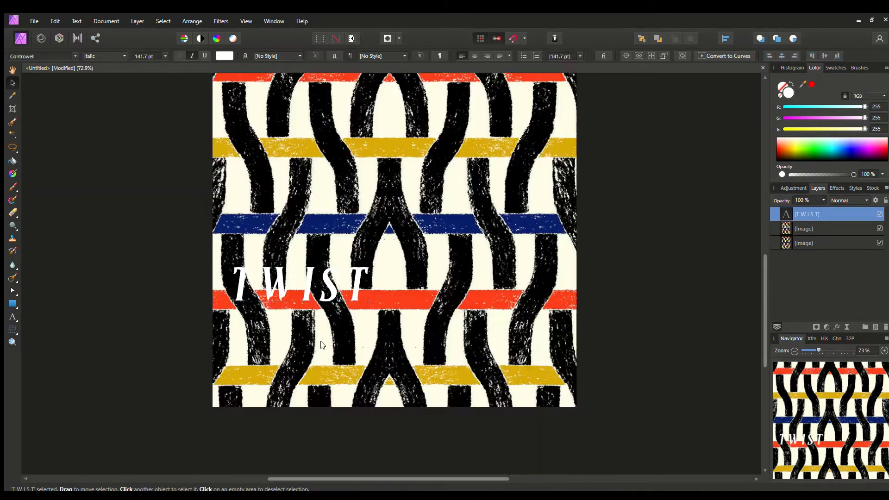
{"action": "left_click_drag", "start_coordinate": [301, 226], "coordinate": [258, 311]}
{"action": "scroll", "coordinate": [241, 307], "scroll_direction": "up", "scroll_amount": 3}
{"action": "key", "text": "ctrl+j"}
{"action": "left_click", "coordinate": [240, 324]}
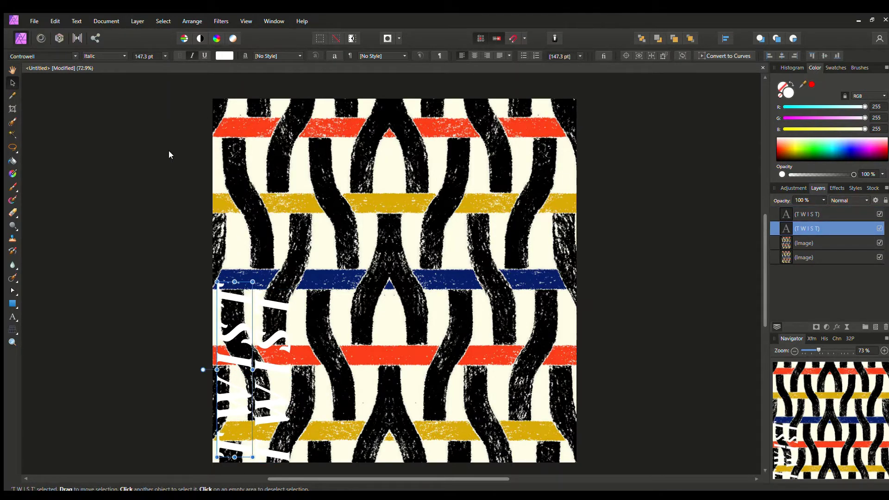
Step: Recolour the leftmost vertical T W I S T text to the pattern's red, RGB 255, 61, 44
{"action": "left_click_drag", "start_coordinate": [168, 151], "coordinate": [199, 171]}
{"action": "left_click_drag", "start_coordinate": [160, 145], "coordinate": [155, 143]}
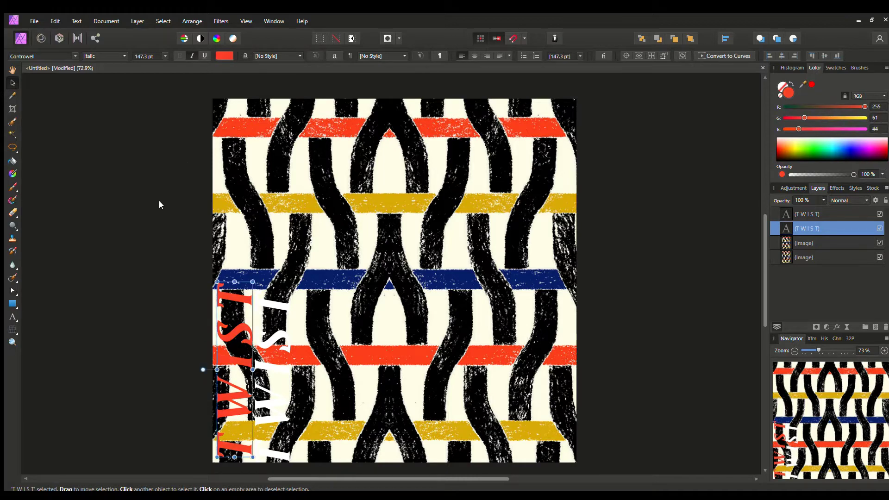
{"action": "left_click", "coordinate": [147, 301]}
Step: Delete the white vertical T W I S T copy beside the red one
{"action": "left_click", "coordinate": [234, 337]}
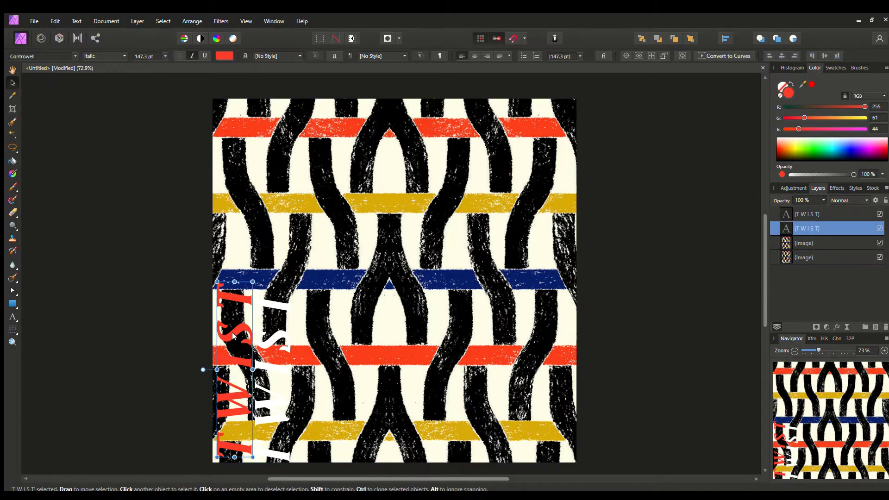
{"action": "triple_click", "coordinate": [261, 344]}
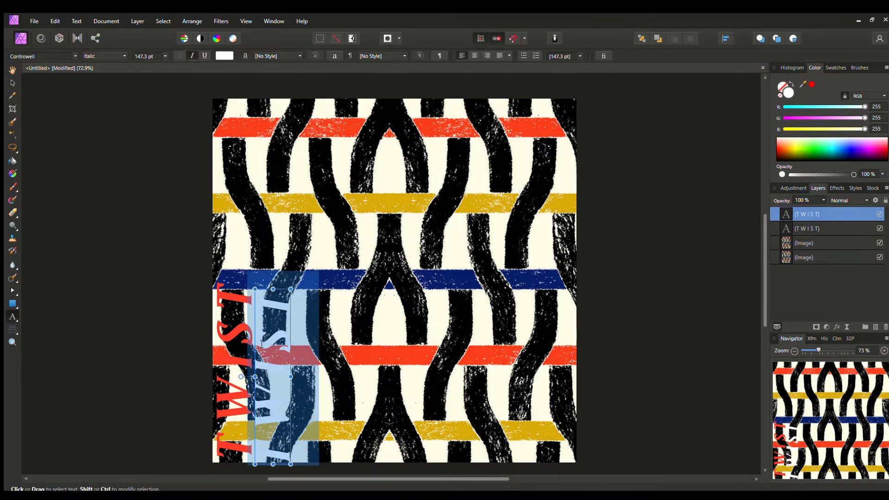
{"action": "left_click", "coordinate": [12, 82]}
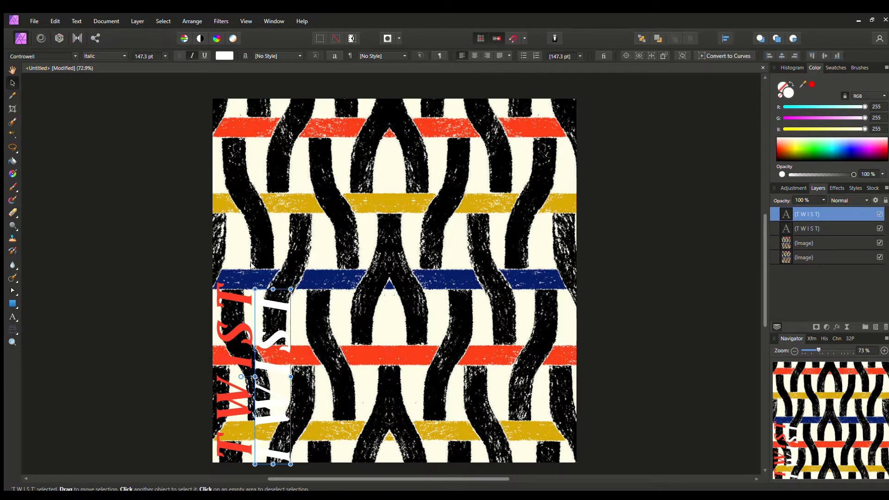
{"action": "key", "text": "Delete"}
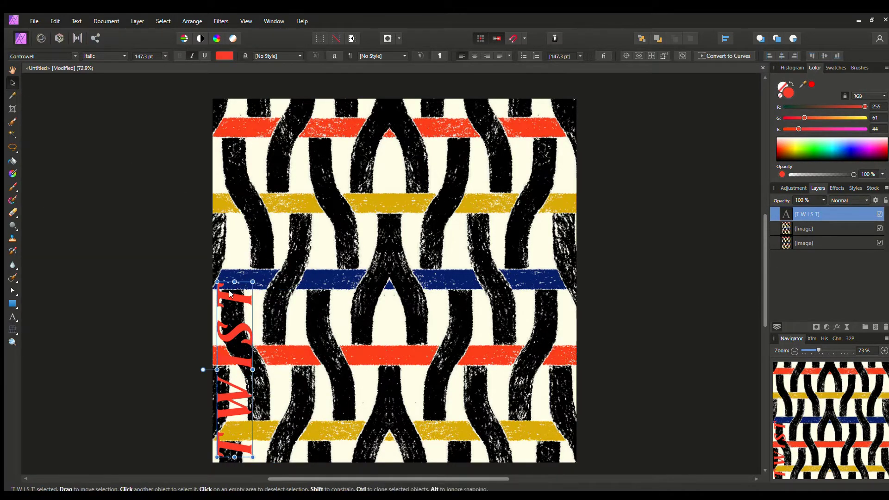
Step: Duplicate the red vertical T W I S T text, place the copy just to its right, and select the copy's wording for editing
{"action": "key", "text": "ctrl+j"}
{"action": "left_click_drag", "start_coordinate": [218, 345], "coordinate": [259, 346]}
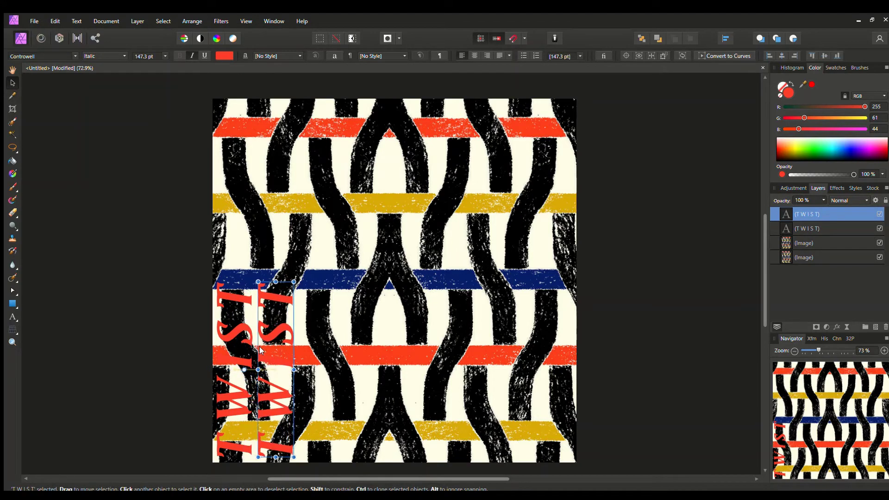
{"action": "double_click", "coordinate": [268, 349]}
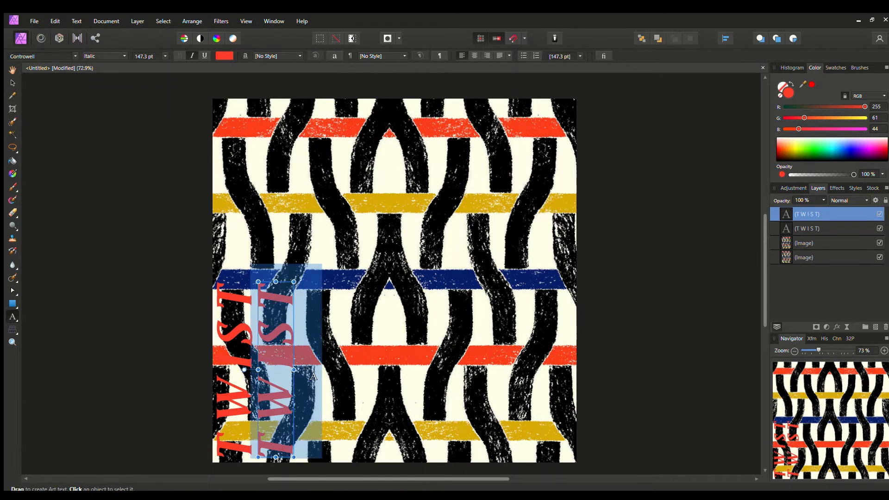
Step: Change the duplicate vertical text's wording to LOVE and move it up so it is roughly centred alongside T W I S T
{"action": "type", "text": "LOVE"}
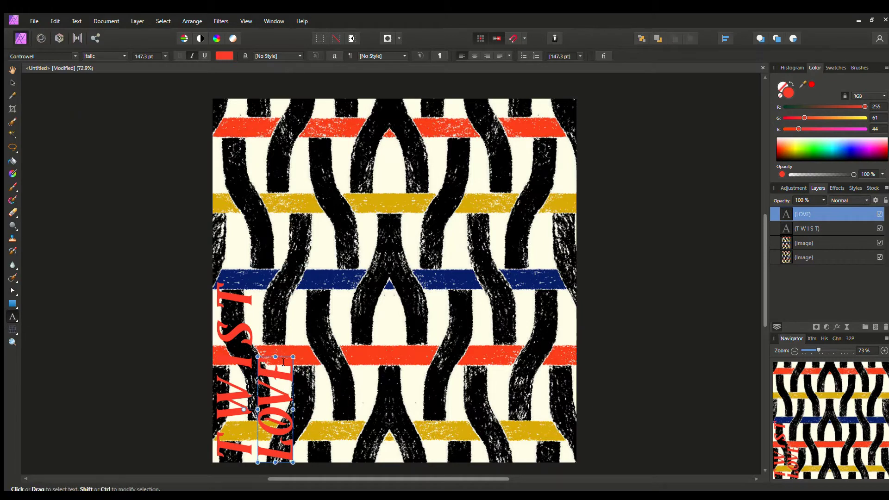
{"action": "left_click", "coordinate": [12, 82]}
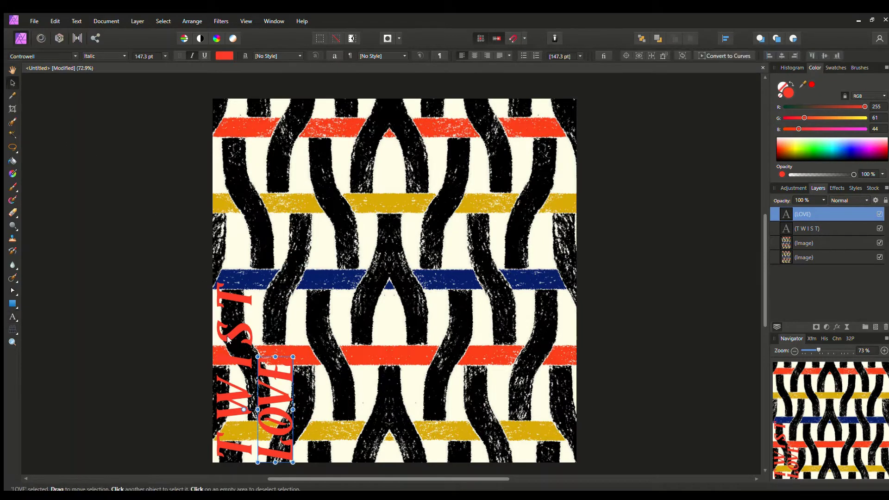
{"action": "left_click_drag", "start_coordinate": [275, 373], "coordinate": [274, 310]}
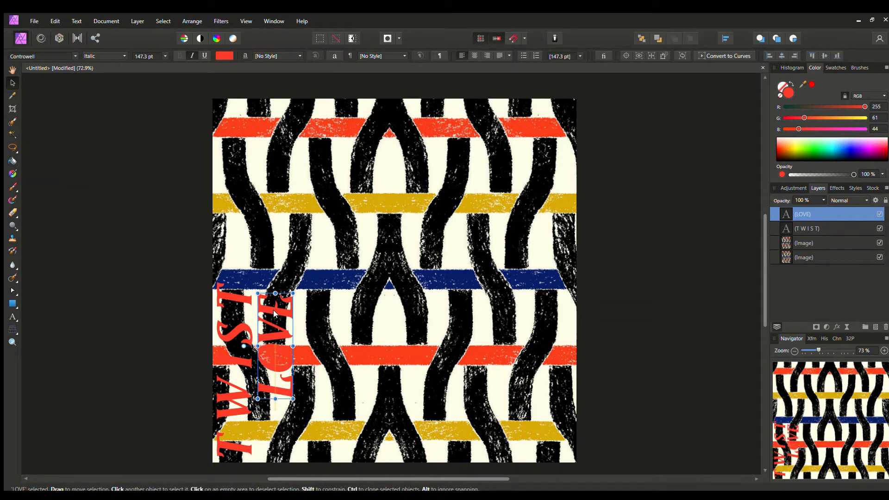
{"action": "left_click", "coordinate": [120, 343]}
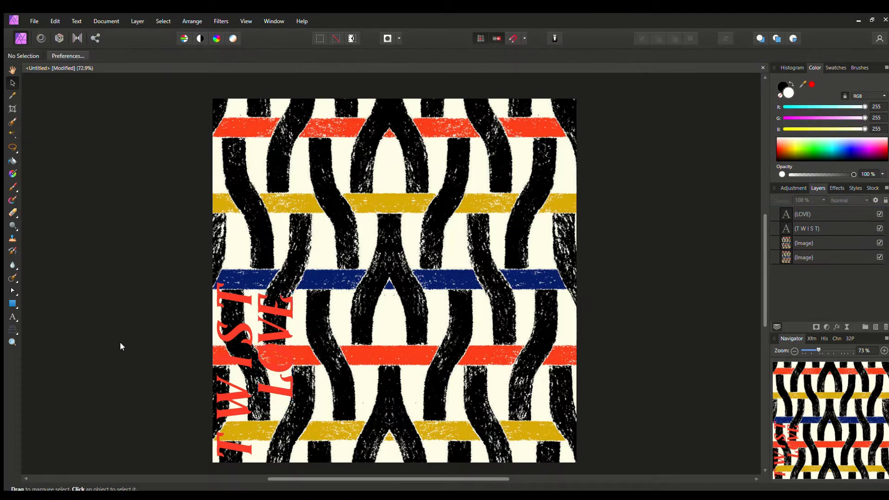
Step: Recolour both the T W I S T and LOVE texts black, RGB 0, 0, 0
{"action": "left_click", "coordinate": [264, 347]}
{"action": "left_click", "coordinate": [228, 307], "text": "shift"}
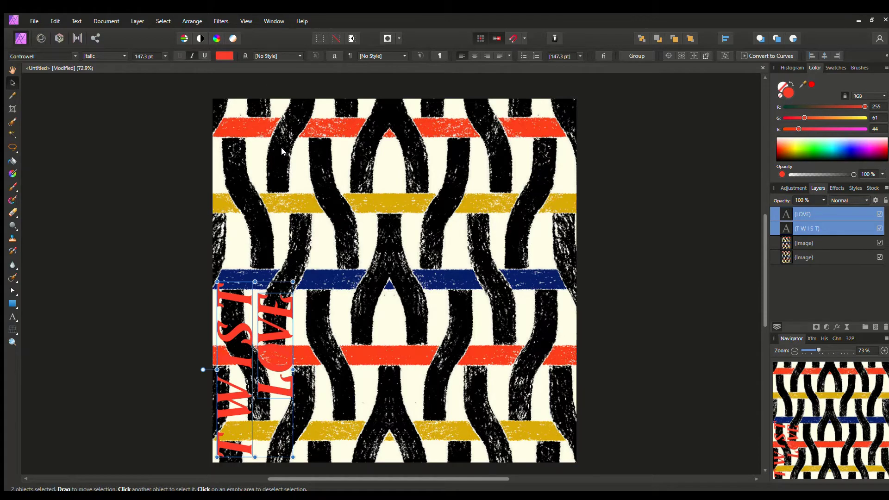
{"action": "left_click_drag", "start_coordinate": [282, 148], "coordinate": [213, 178]}
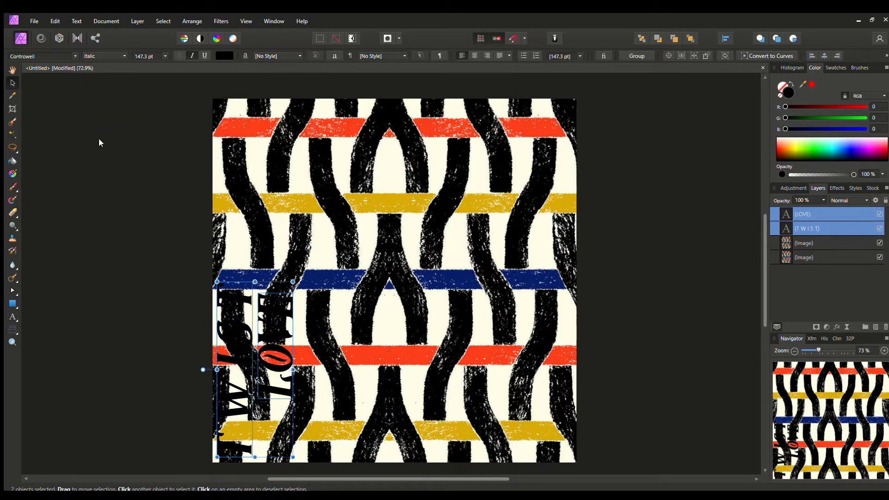
{"action": "left_click", "coordinate": [99, 139]}
Step: Rotate both texts to horizontal at the canvas's upper centre and shift LOVE left so it is roughly centred beneath T W I S T
{"action": "left_click", "coordinate": [222, 301]}
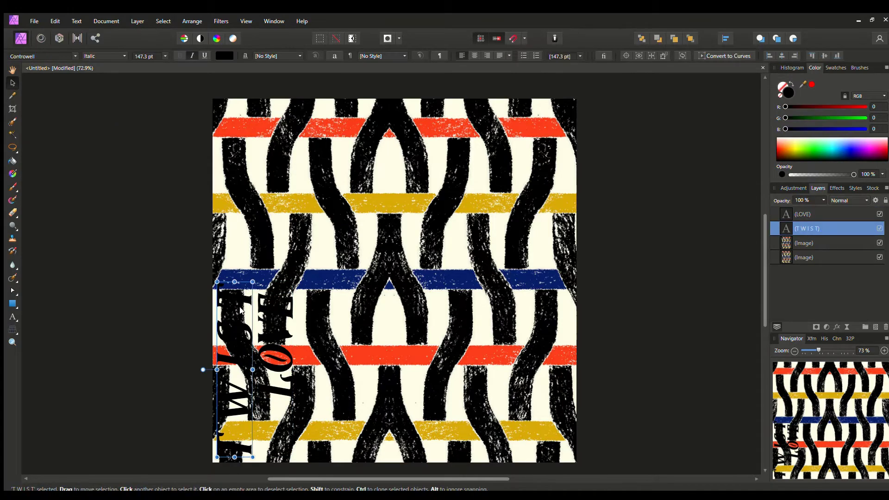
{"action": "left_click", "coordinate": [283, 313], "text": "shift"}
{"action": "left_click_drag", "start_coordinate": [203, 370], "coordinate": [420, 118]}
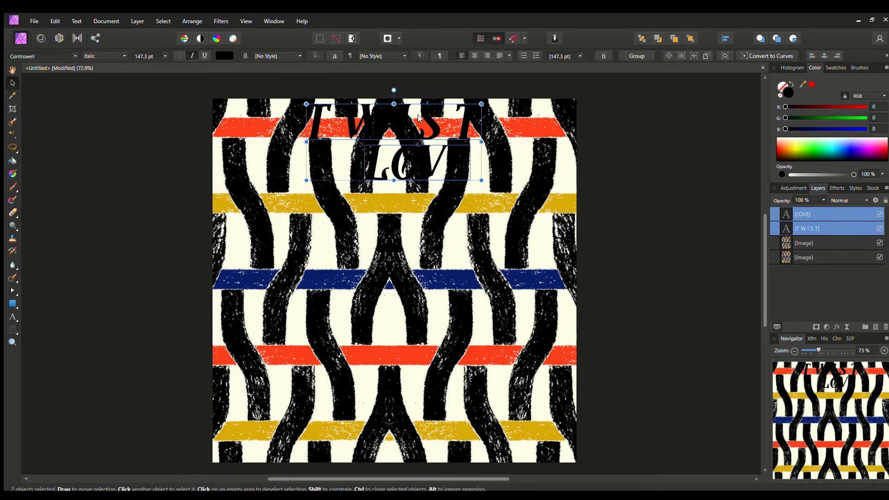
{"action": "left_click", "coordinate": [252, 202]}
{"action": "left_click", "coordinate": [423, 157]}
{"action": "left_click_drag", "start_coordinate": [425, 159], "coordinate": [392, 155]}
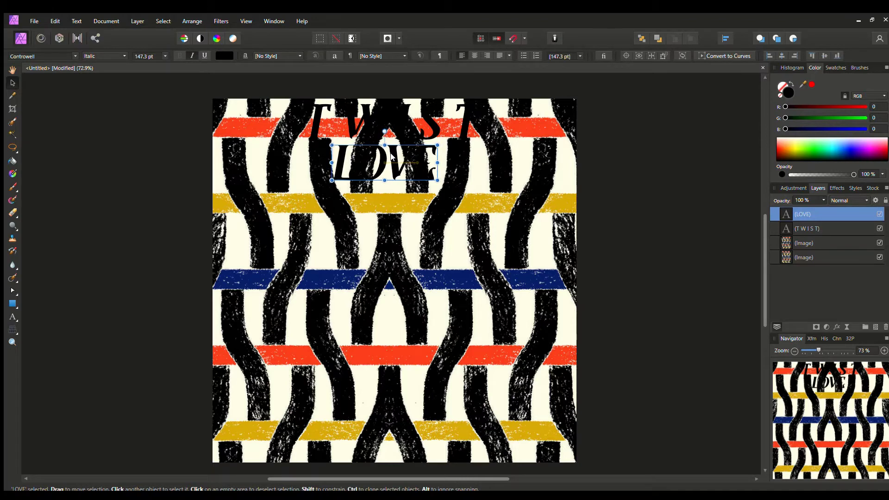
Step: Recolour the T W I S T and LOVE texts white, RGB 255, 255, 255
{"action": "left_click", "coordinate": [393, 116], "text": "shift"}
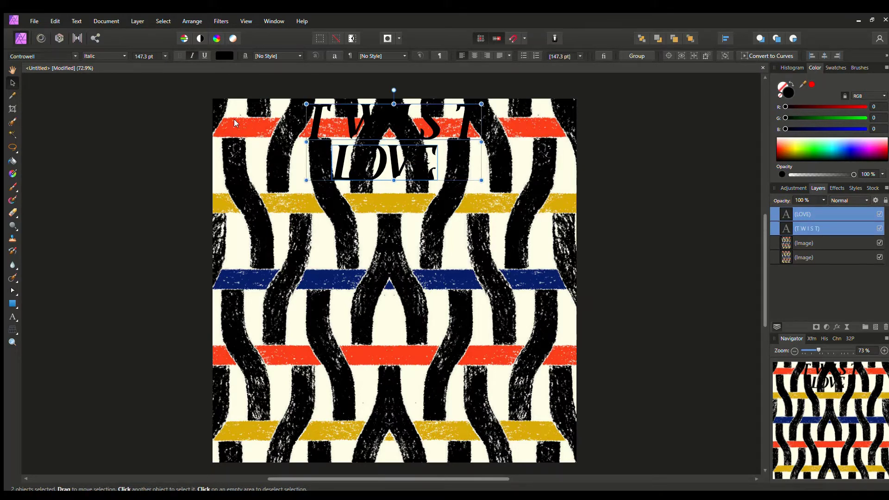
{"action": "left_click", "coordinate": [276, 67]}
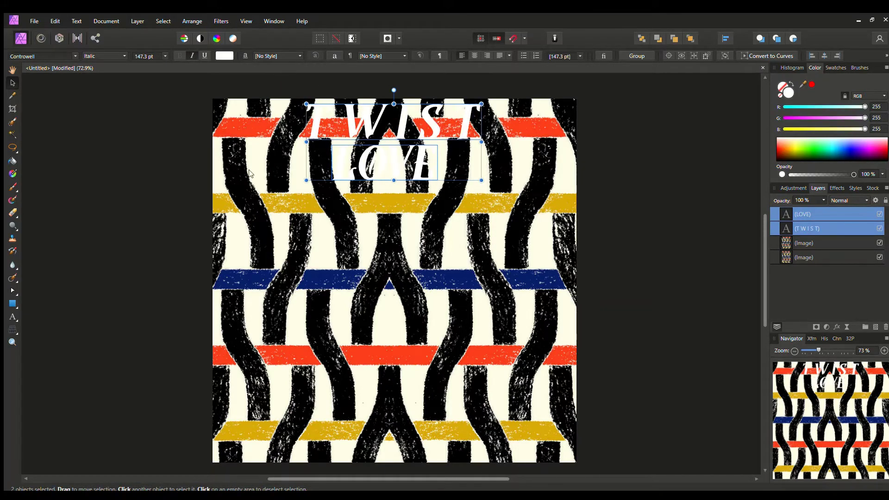
Step: Lock both background pattern image layers
{"action": "left_click", "coordinate": [160, 234]}
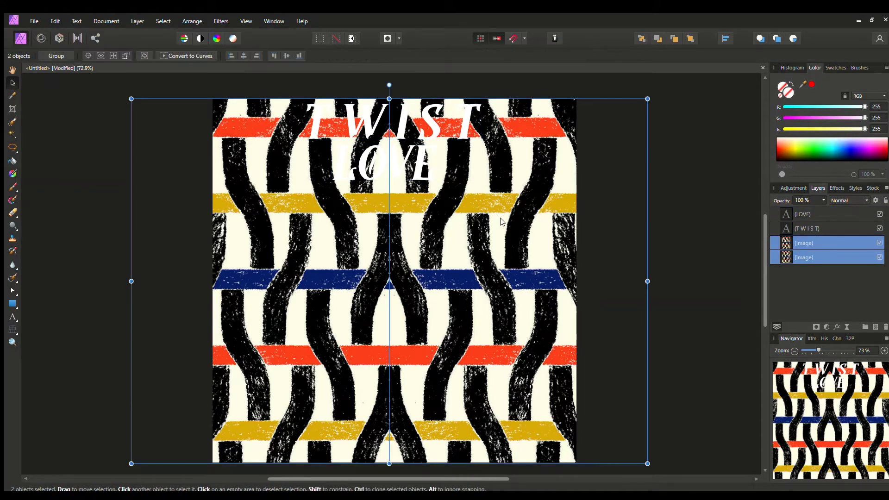
{"action": "left_click", "coordinate": [490, 209], "text": "shift"}
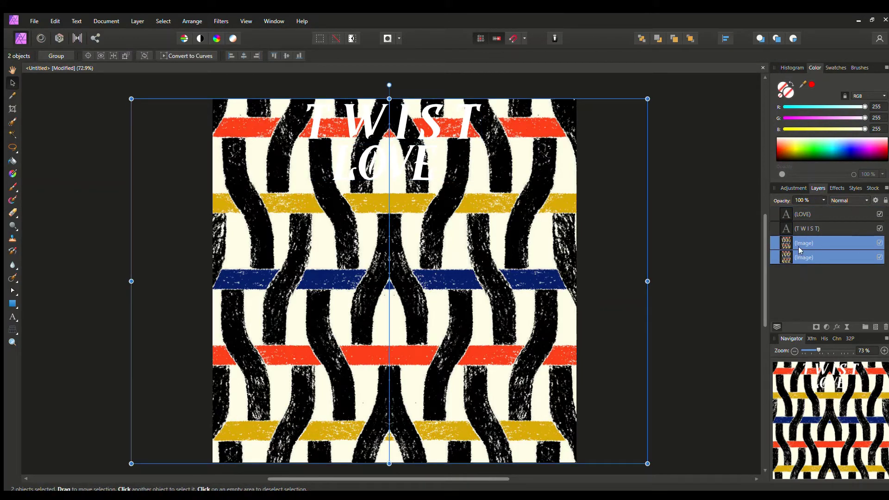
{"action": "left_click", "coordinate": [731, 122]}
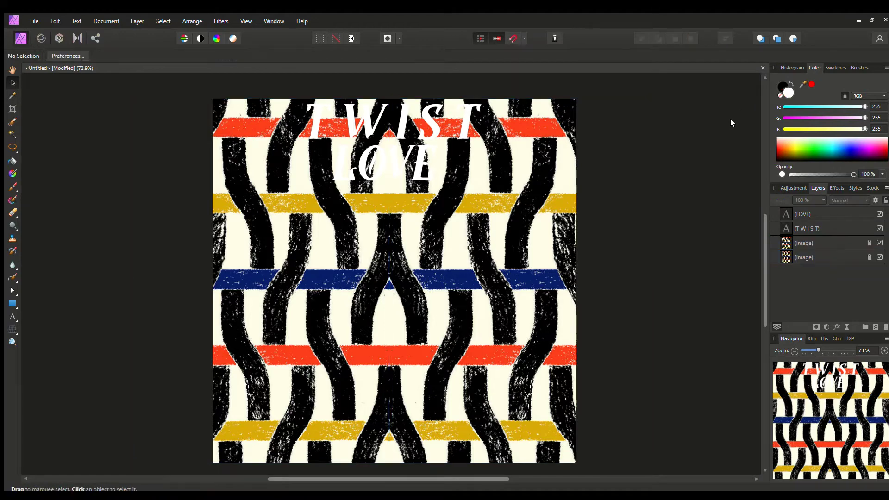
{"action": "left_click", "coordinate": [383, 109]}
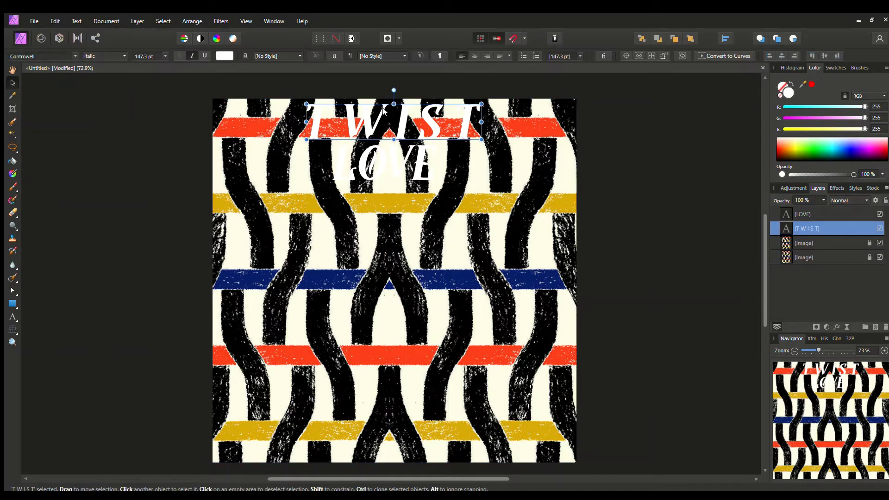
{"action": "left_click", "coordinate": [386, 160], "text": "shift"}
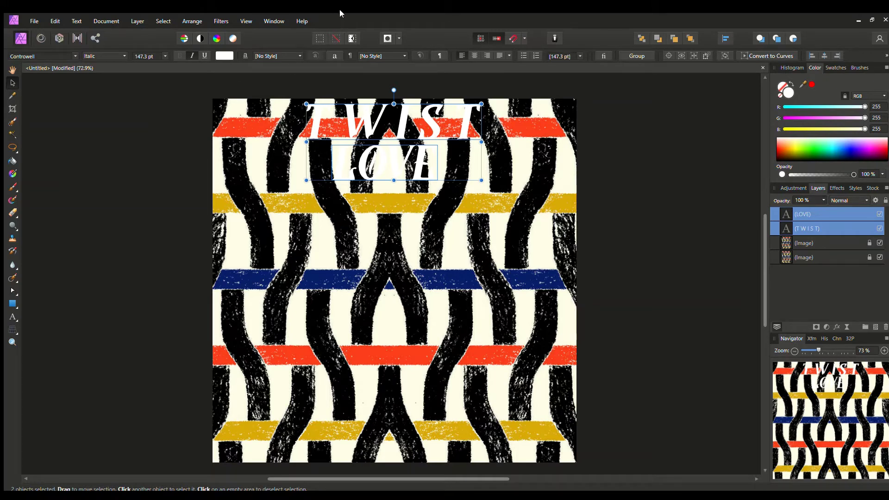
{"action": "left_click", "coordinate": [191, 155]}
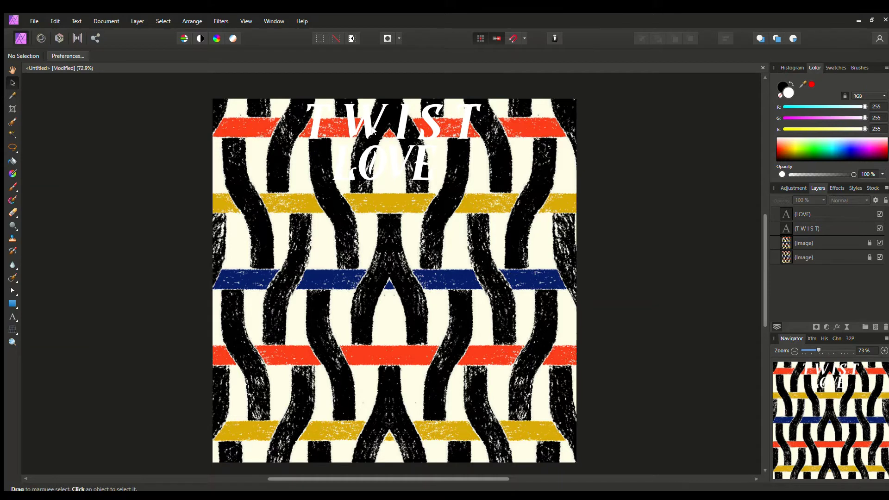
Step: Add a small white text of about 31.4 pt reading SAMPLE KIT near the centre of the canvas's lower edge
{"action": "scroll", "coordinate": [374, 130], "scroll_direction": "down", "scroll_amount": 1}
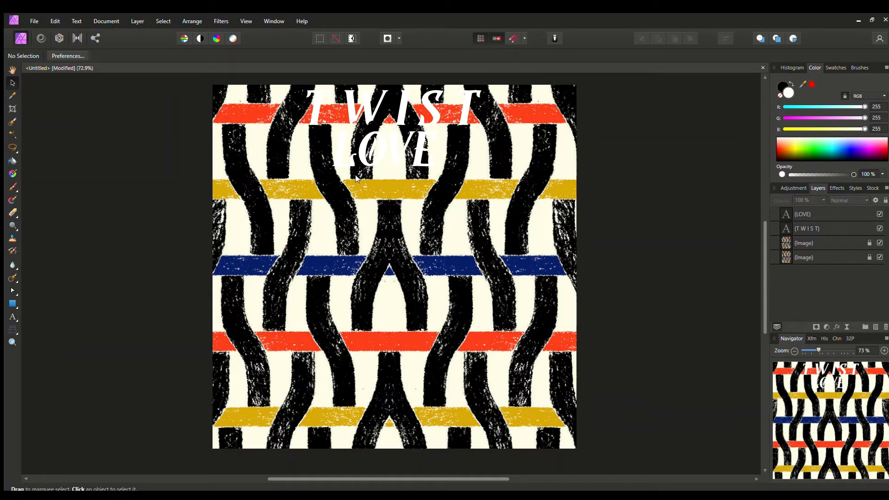
{"action": "key", "text": "t"}
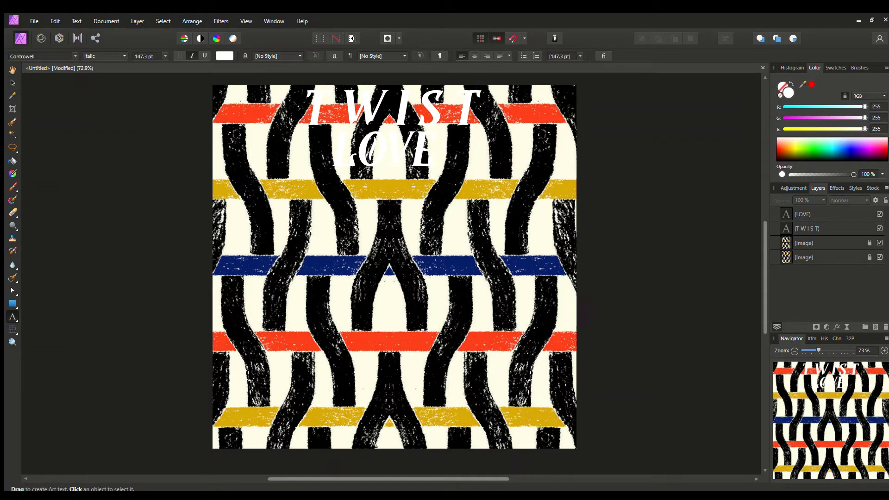
{"action": "left_click_drag", "start_coordinate": [364, 437], "coordinate": [371, 444]}
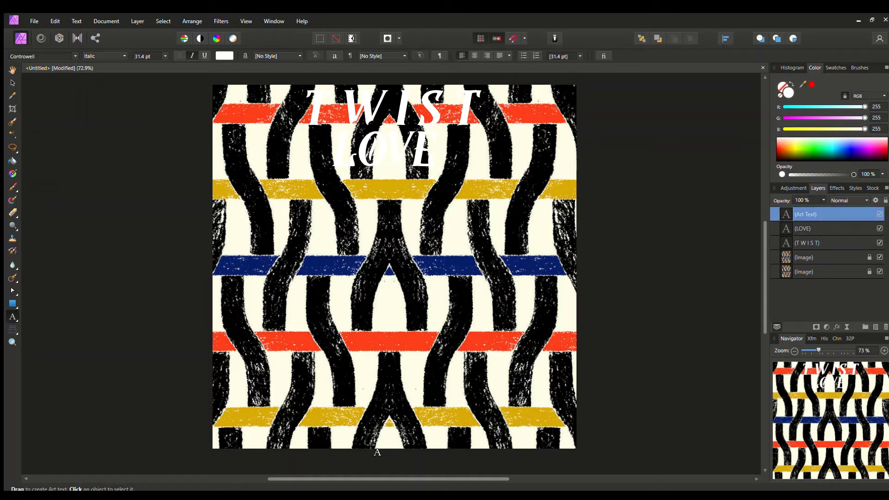
{"action": "type", "text": "SAMPLE"}
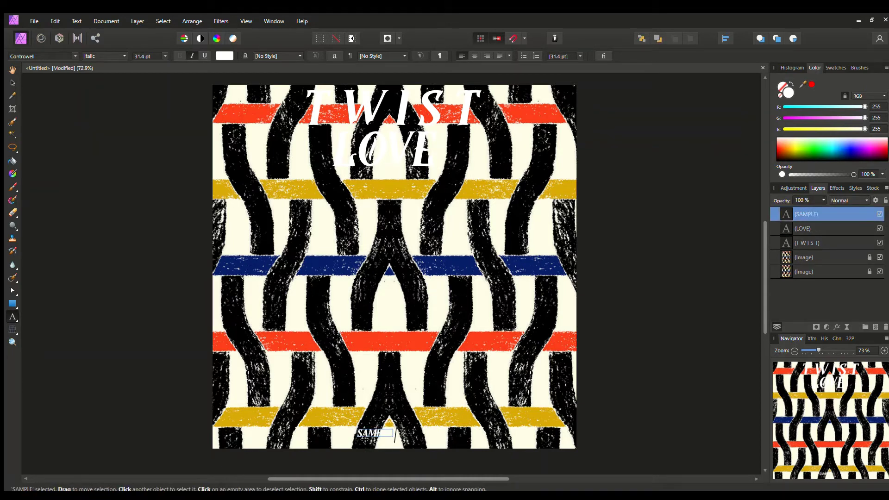
{"action": "type", "text": " KIT"}
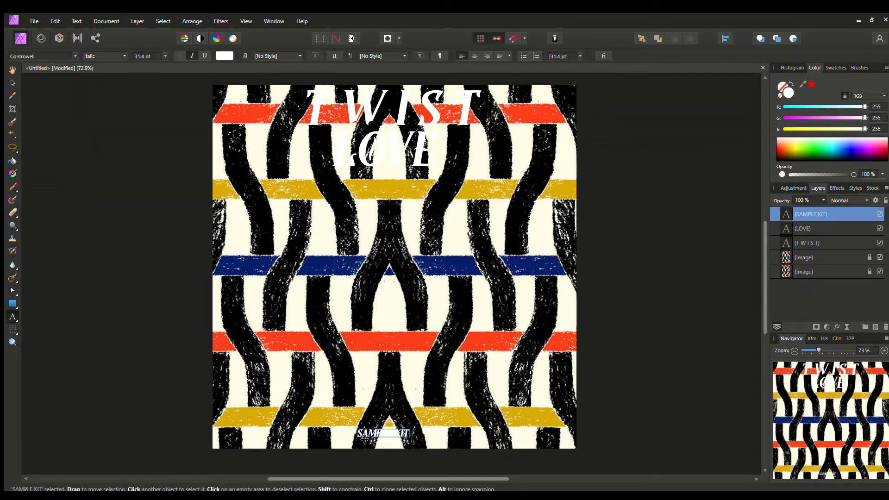
Step: Change the small text's wording to SAMPLE LIBRARY and move it down close to the canvas's lower edge
{"action": "key", "text": "BackSpace"}
{"action": "key", "text": "BackSpace"}
{"action": "key", "text": "BackSpace"}
{"action": "key", "text": "BackSpace"}
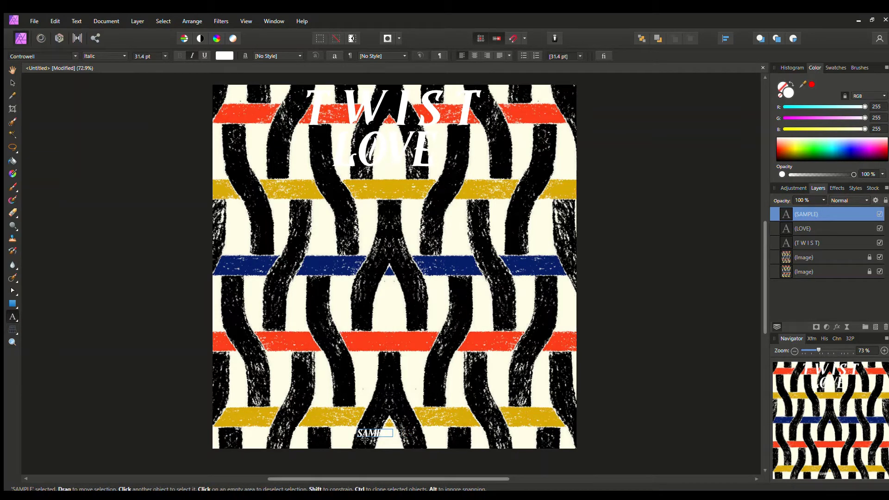
{"action": "type", "text": "LIBRARY"}
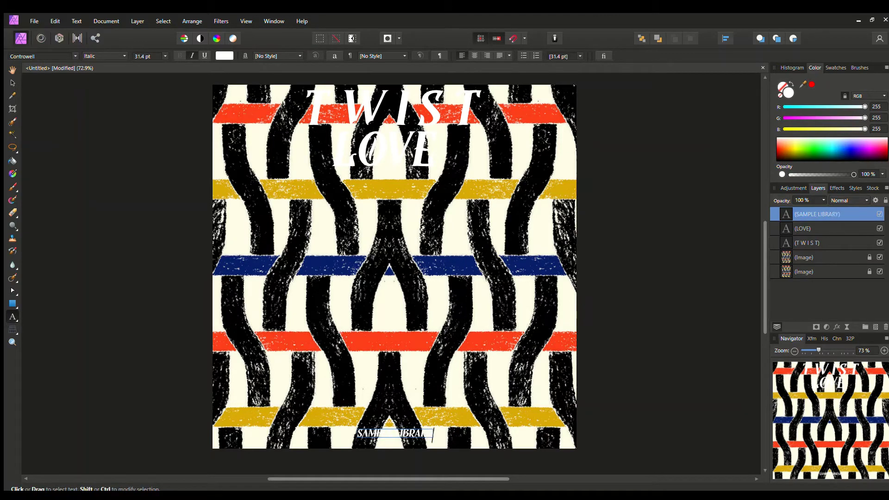
{"action": "key", "text": "Escape"}
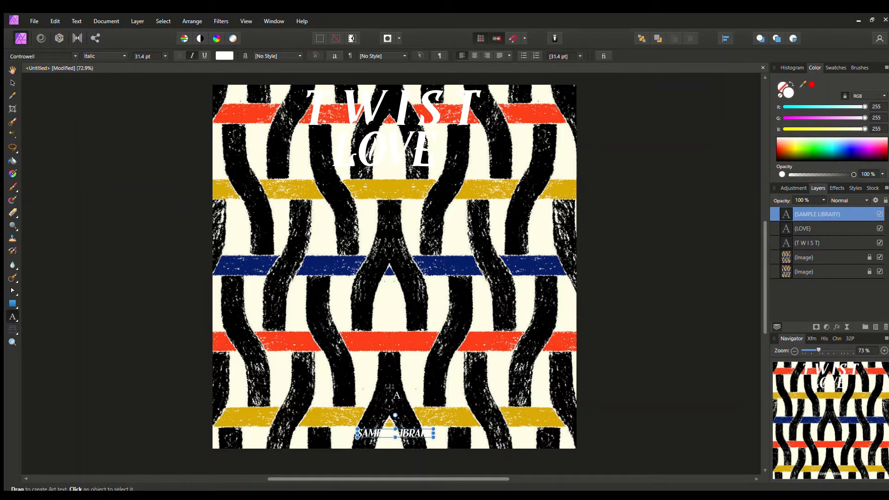
{"action": "left_click", "coordinate": [12, 84]}
{"action": "left_click_drag", "start_coordinate": [406, 433], "coordinate": [404, 441]}
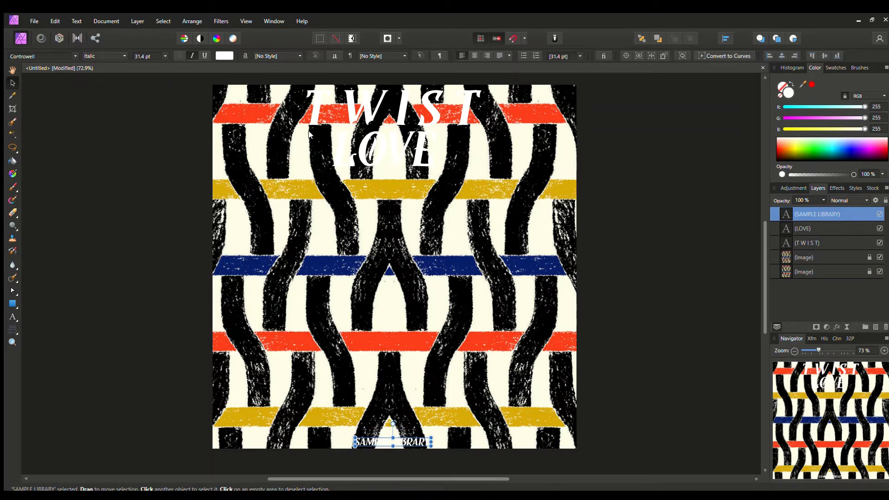
Step: Recolour the SAMPLE LIBRARY text black and move it up onto the LOVE lettering
{"action": "left_click", "coordinate": [217, 53]}
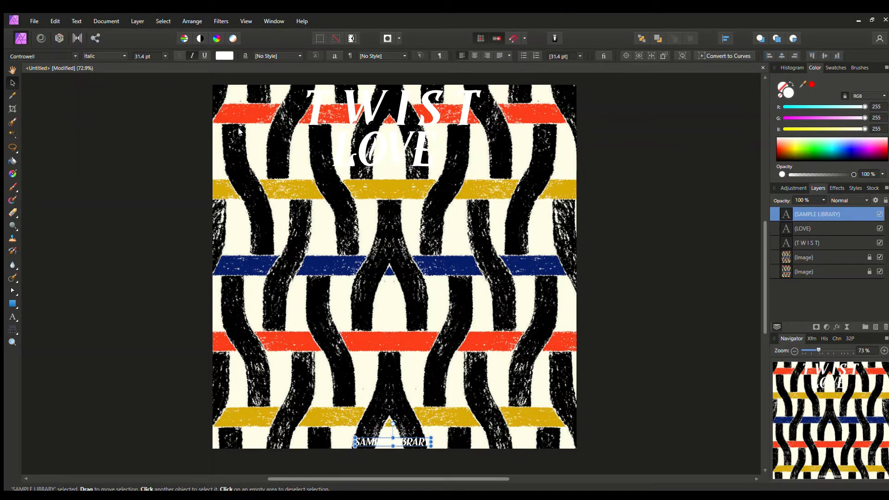
{"action": "left_click", "coordinate": [262, 158]}
{"action": "left_click_drag", "start_coordinate": [410, 437], "coordinate": [413, 155]}
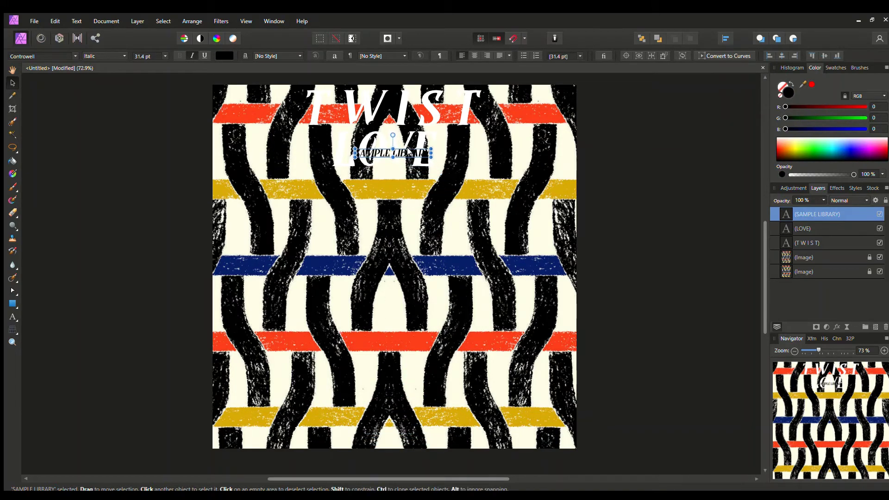
Step: Delete the SAMPLE LIBRARY text
{"action": "key", "text": "Delete"}
{"action": "left_click", "coordinate": [619, 159]}
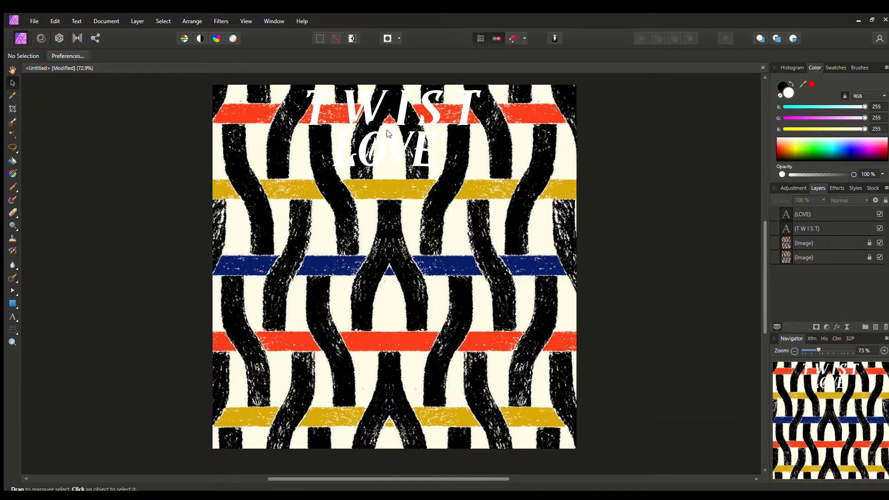
Step: Move the T W I S T and LOVE texts together slightly down from the canvas's upper edge
{"action": "left_click", "coordinate": [396, 108]}
{"action": "left_click", "coordinate": [394, 132], "text": "shift"}
{"action": "left_click_drag", "start_coordinate": [394, 135], "coordinate": [395, 140]}
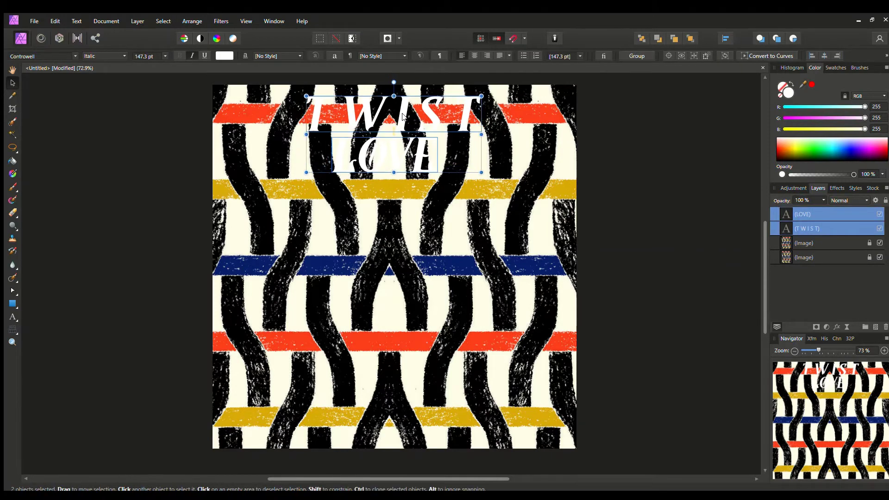
{"action": "left_click", "coordinate": [516, 194]}
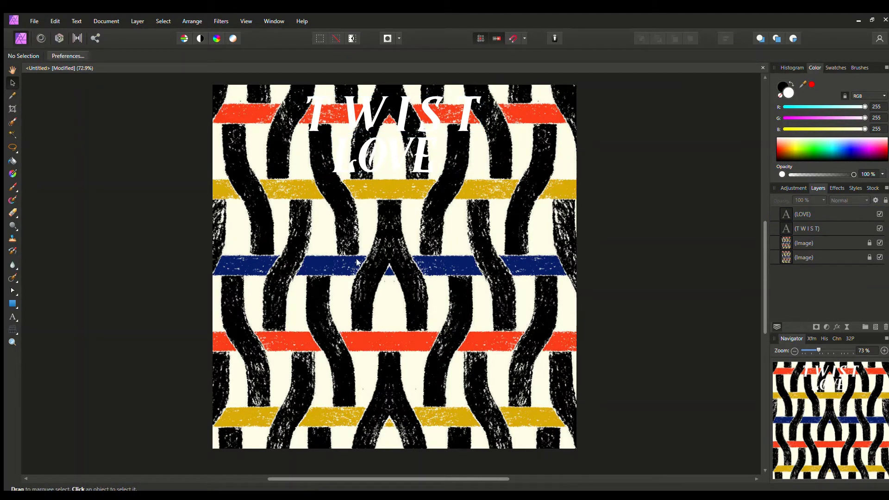
{"action": "left_click", "coordinate": [814, 241]}
{"action": "left_click", "coordinate": [801, 259], "text": "shift"}
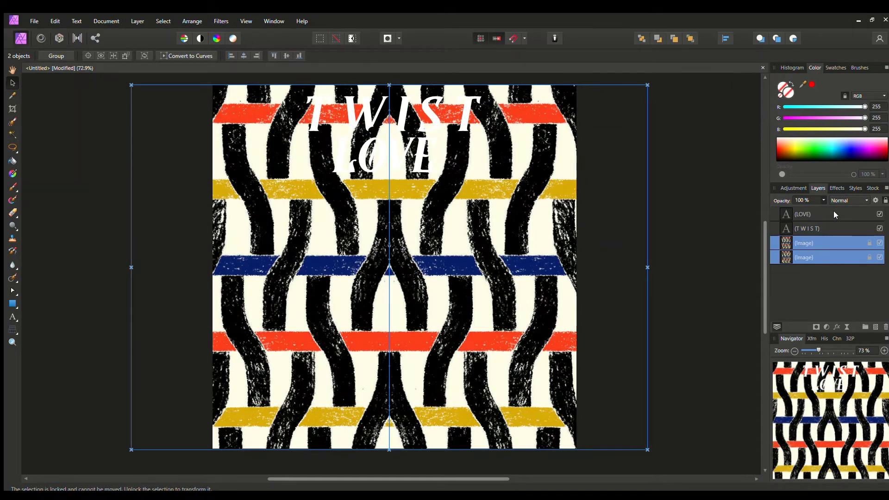
{"action": "left_click", "coordinate": [693, 229]}
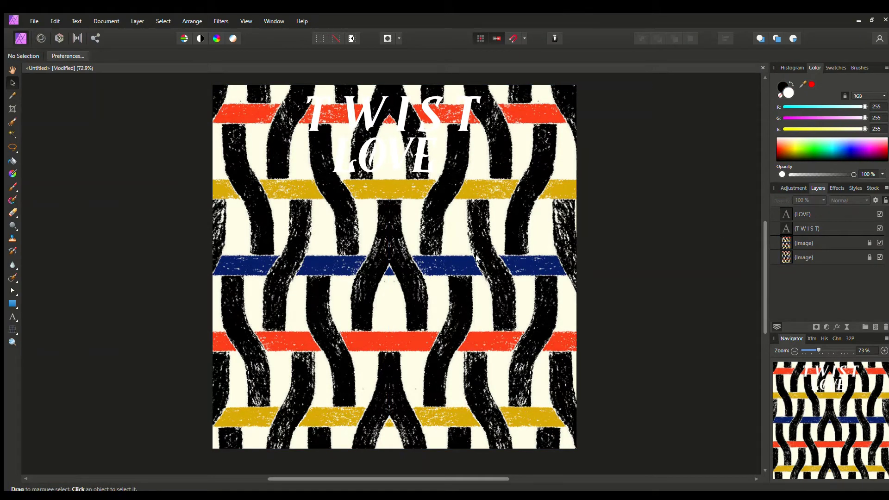
Step: Unlock both background pattern image layers
{"action": "left_click", "coordinate": [831, 242]}
{"action": "left_click", "coordinate": [827, 250], "text": "shift"}
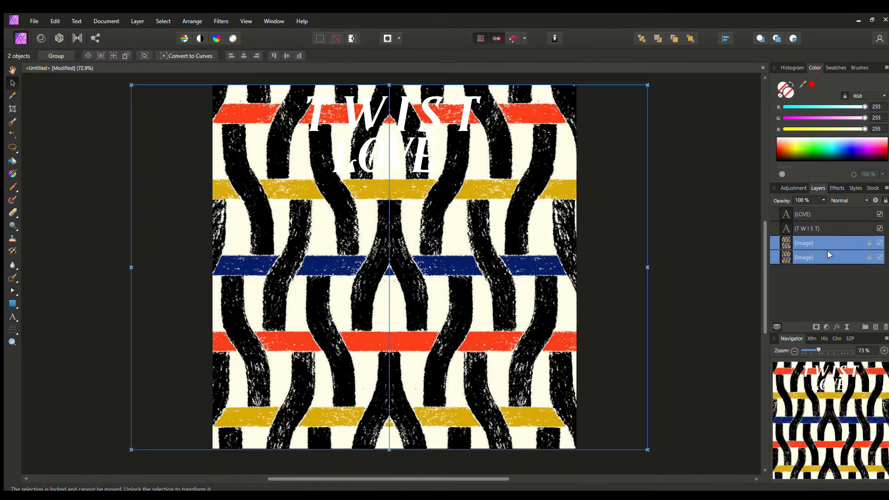
{"action": "key", "text": "ctrl+shift+l"}
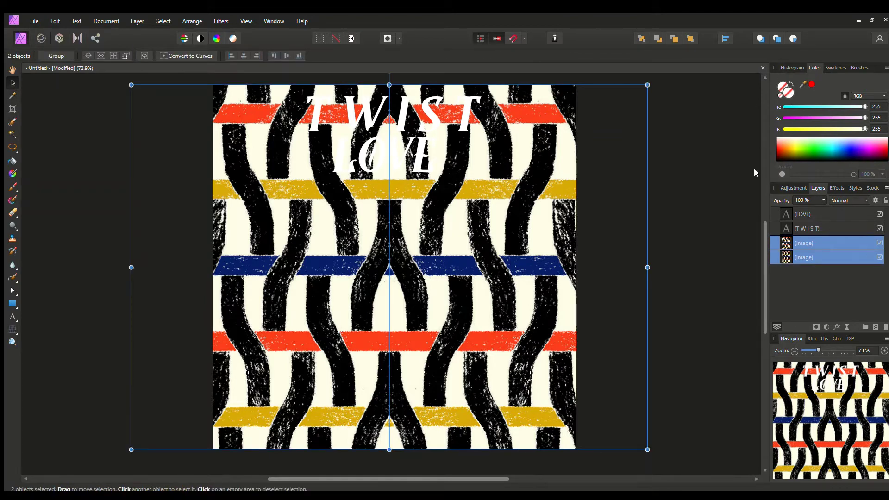
Step: Add a Brightness / Contrast adjustment above the two pattern images to slightly darken the cream and stripe colours
{"action": "left_click", "coordinate": [801, 189]}
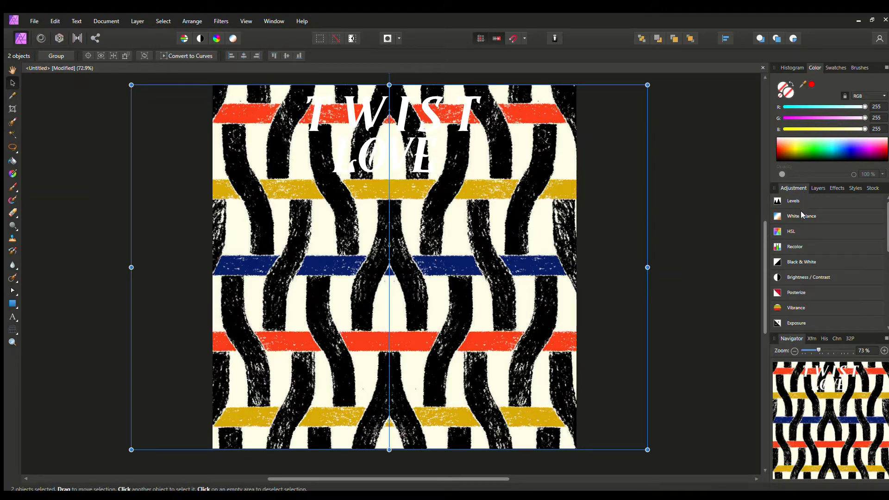
{"action": "left_click", "coordinate": [796, 277]}
{"action": "scroll", "coordinate": [801, 281], "scroll_direction": "down", "scroll_amount": 1}
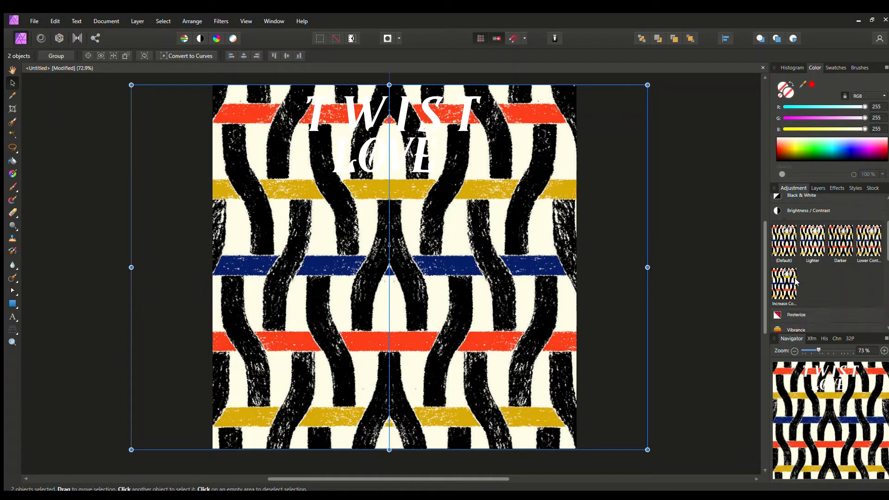
{"action": "left_click", "coordinate": [857, 238]}
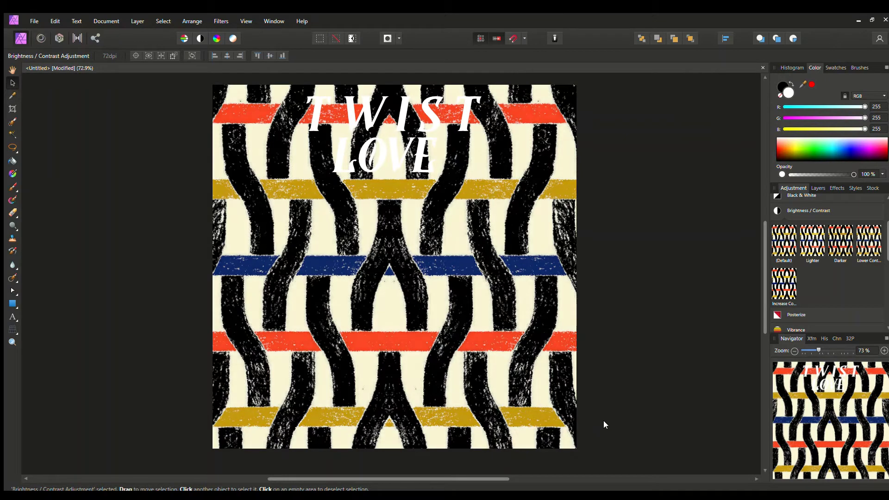
{"action": "left_click_drag", "start_coordinate": [593, 421], "coordinate": [640, 428]}
{"action": "left_click", "coordinate": [818, 188]}
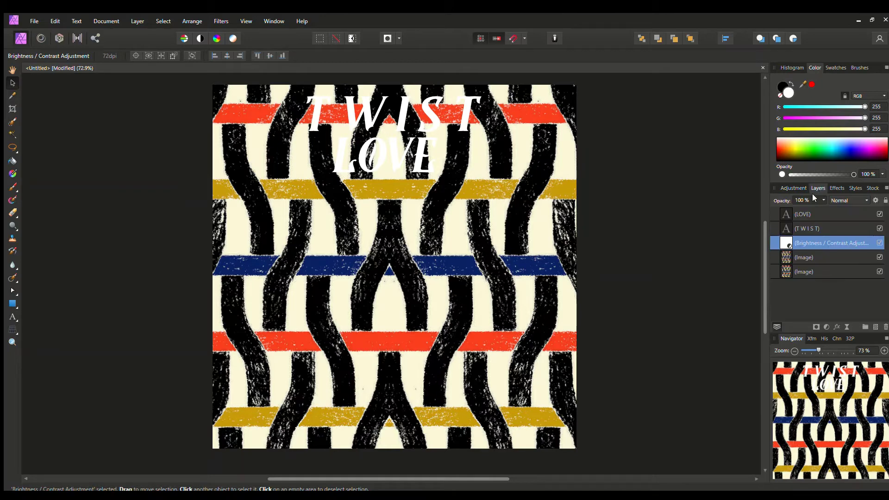
Step: Try recolouring the T W I S T and LOVE texts in the pattern's orange-red, and undo the change
{"action": "left_click", "coordinate": [399, 109]}
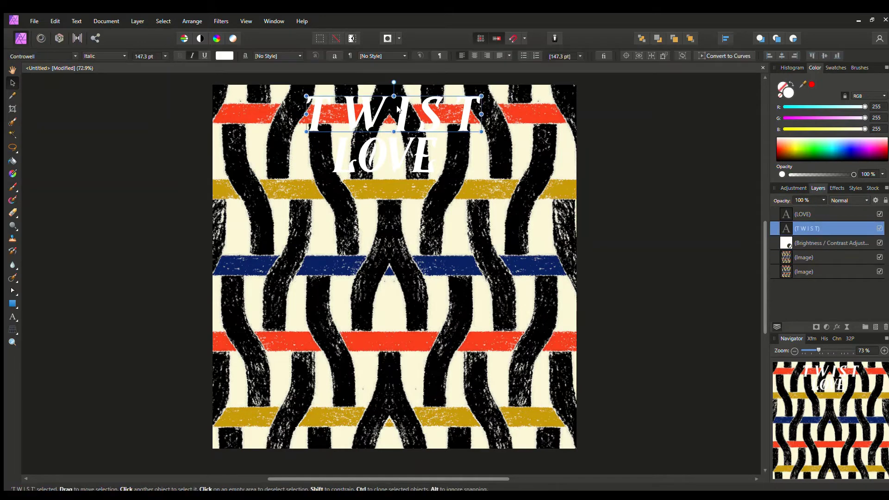
{"action": "left_click", "coordinate": [392, 148], "text": "shift"}
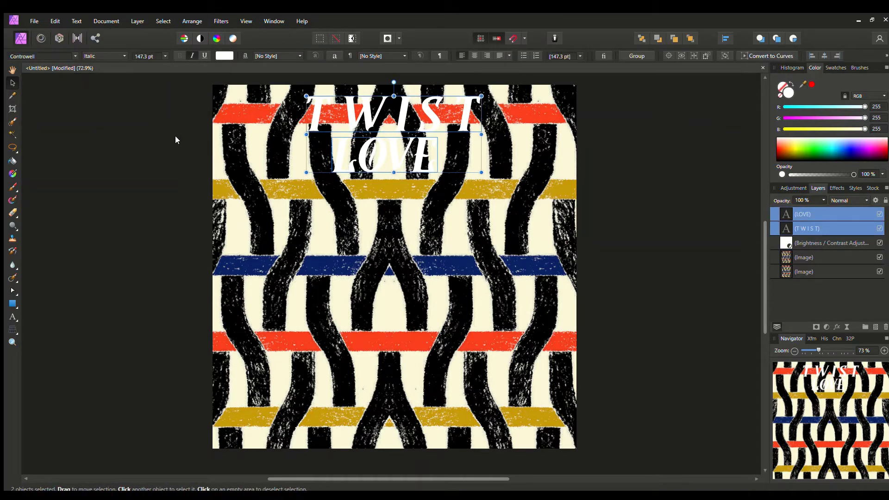
{"action": "mouse_move", "coordinate": [161, 147]}
{"action": "left_mouse_down"}
{"action": "mouse_move", "coordinate": [152, 138]}
{"action": "mouse_move", "coordinate": [164, 142]}
{"action": "mouse_move", "coordinate": [158, 144]}
{"action": "left_mouse_up"}
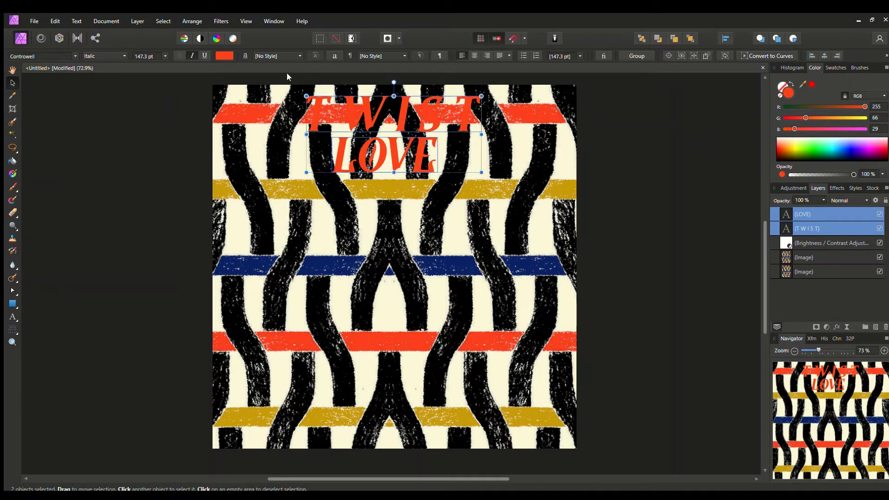
{"action": "key", "text": "ctrl+z"}
{"action": "left_click", "coordinate": [628, 138]}
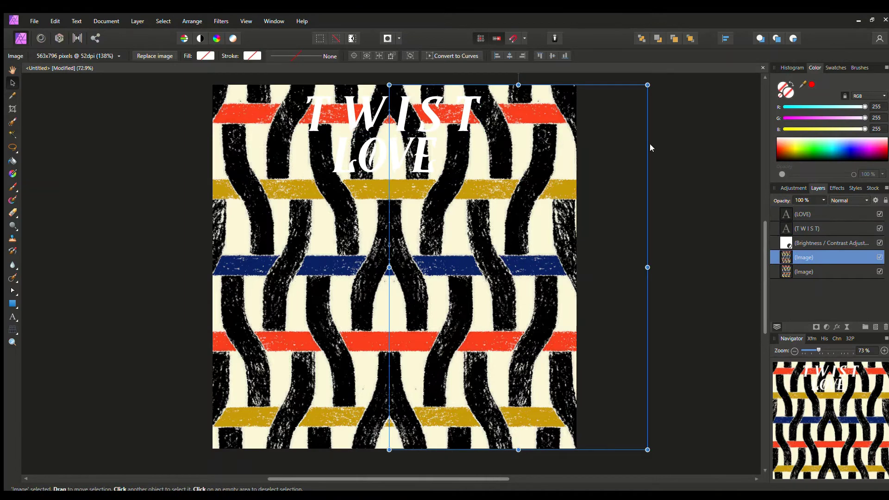
{"action": "left_click", "coordinate": [650, 144]}
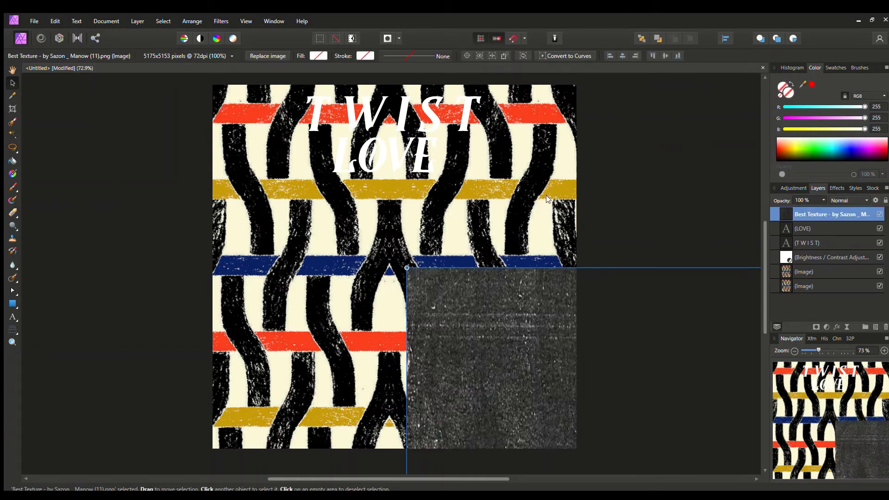
Step: Scale the placed Best Texture (11) image down to about 18% of its original size
{"action": "left_click_drag", "start_coordinate": [554, 307], "coordinate": [369, 33]}
{"action": "scroll", "coordinate": [287, 191], "scroll_direction": "up", "scroll_amount": 2}
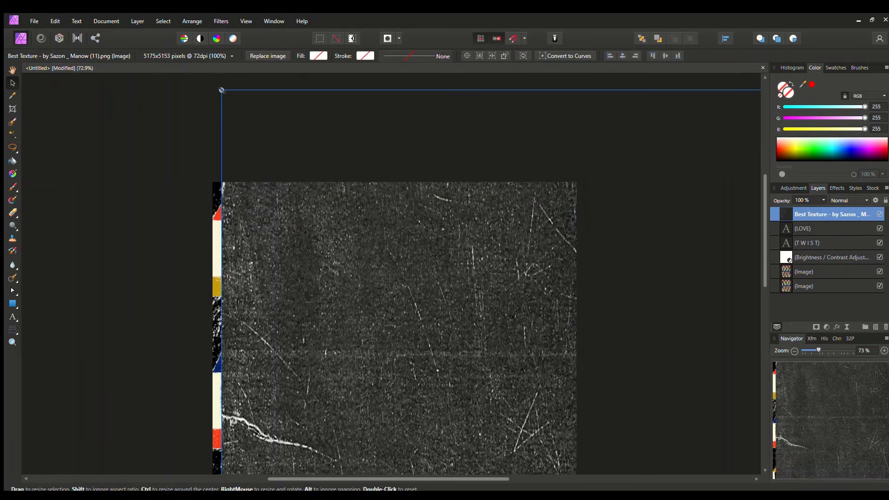
{"action": "left_click_drag", "start_coordinate": [222, 90], "coordinate": [279, 91]}
{"action": "scroll", "coordinate": [739, 440], "scroll_direction": "down", "scroll_amount": 4}
{"action": "scroll", "coordinate": [282, 104], "scroll_direction": "up", "scroll_amount": 2}
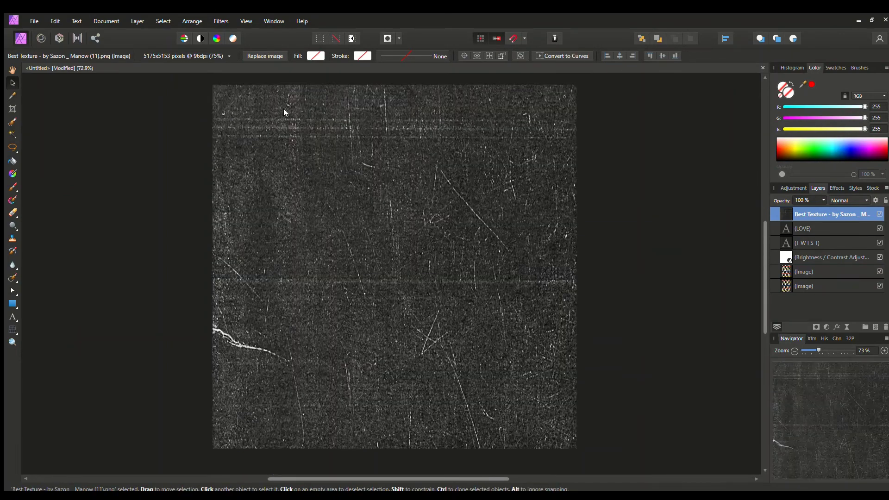
{"action": "left_click_drag", "start_coordinate": [202, 84], "coordinate": [172, 170]}
{"action": "scroll", "coordinate": [603, 399], "scroll_direction": "down", "scroll_amount": 3}
{"action": "scroll", "coordinate": [171, 170], "scroll_direction": "up", "scroll_amount": 3}
{"action": "left_click_drag", "start_coordinate": [693, 210], "coordinate": [438, 462]}
{"action": "scroll", "coordinate": [402, 422], "scroll_direction": "down", "scroll_amount": 3}
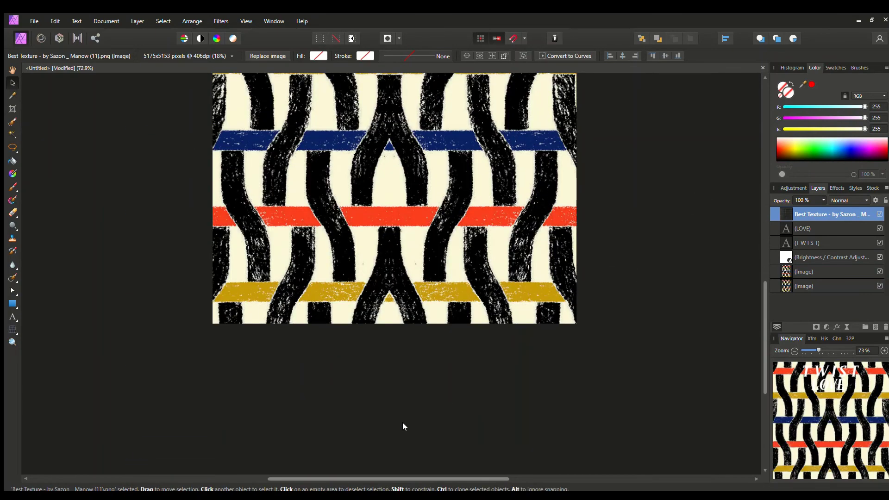
Step: Align the Best Texture (11) image with the canvas, stretch it to cover the whole canvas, and set its blend mode to Screen
{"action": "left_click_drag", "start_coordinate": [402, 423], "coordinate": [400, 204]}
{"action": "scroll", "coordinate": [483, 263], "scroll_direction": "up", "scroll_amount": 4}
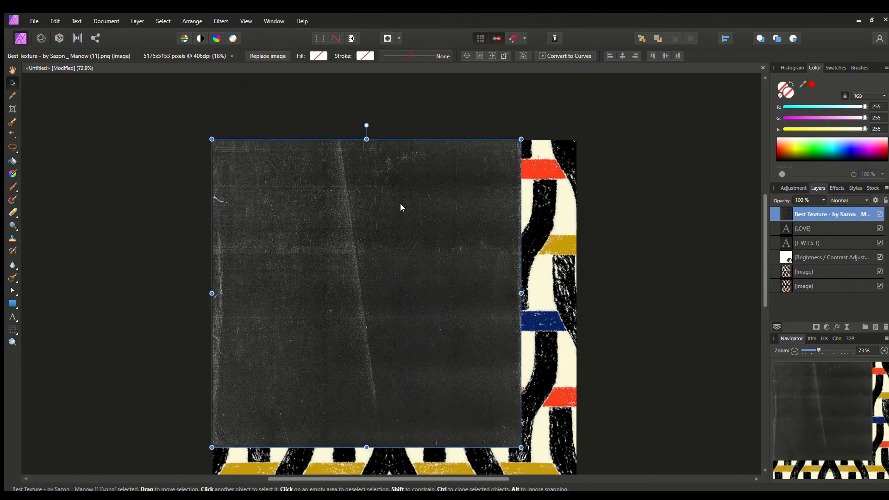
{"action": "scroll", "coordinate": [444, 248], "scroll_direction": "down", "scroll_amount": 3}
{"action": "left_click_drag", "start_coordinate": [521, 351], "coordinate": [577, 408]}
{"action": "scroll", "coordinate": [724, 299], "scroll_direction": "up", "scroll_amount": 2}
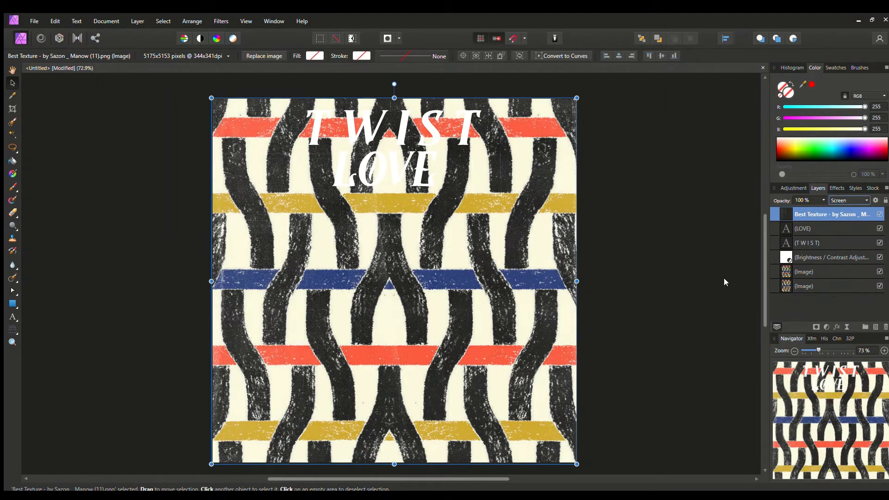
{"action": "left_click", "coordinate": [635, 271]}
{"action": "left_click", "coordinate": [704, 224]}
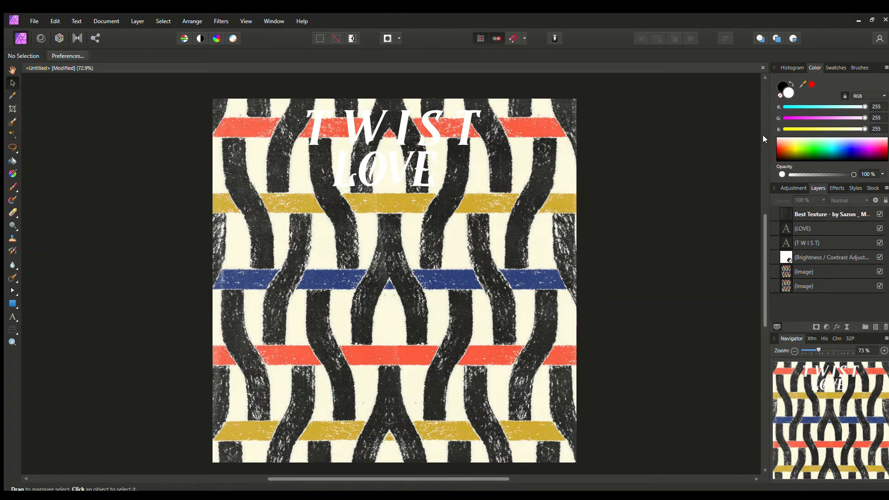
Step: Place the janigr (2).png texture over the design and enlarge it to about 103% so it covers the entire canvas
{"action": "left_click_drag", "start_coordinate": [762, 135], "coordinate": [418, 196]}
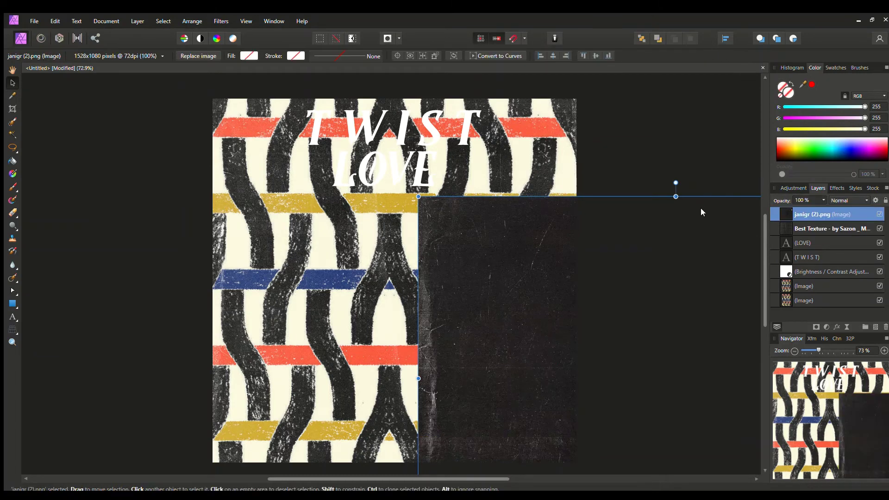
{"action": "left_click_drag", "start_coordinate": [701, 210], "coordinate": [423, 110]}
{"action": "scroll", "coordinate": [424, 108], "scroll_direction": "down", "scroll_amount": 3}
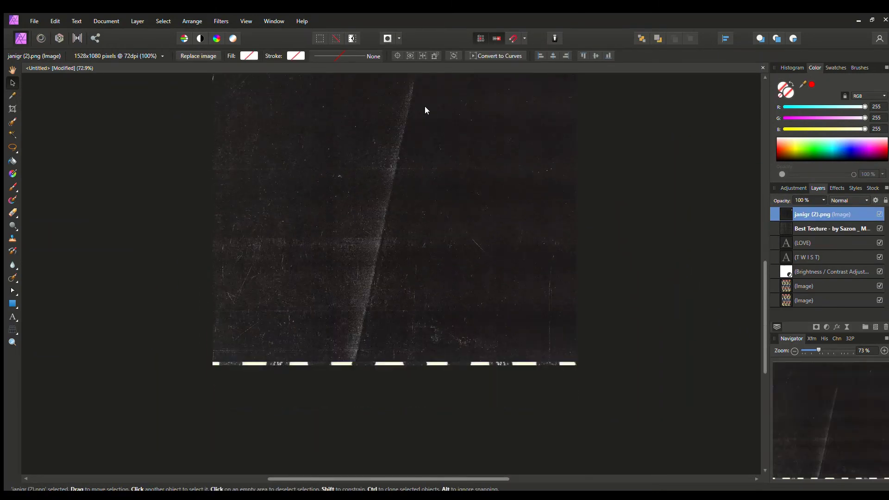
{"action": "key", "text": "Escape"}
{"action": "left_click", "coordinate": [396, 351]}
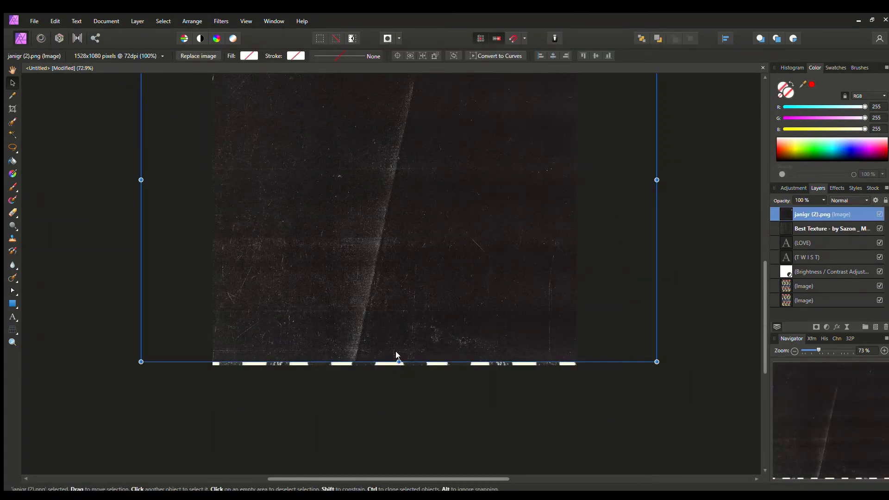
{"action": "left_click_drag", "start_coordinate": [396, 352], "coordinate": [397, 361]}
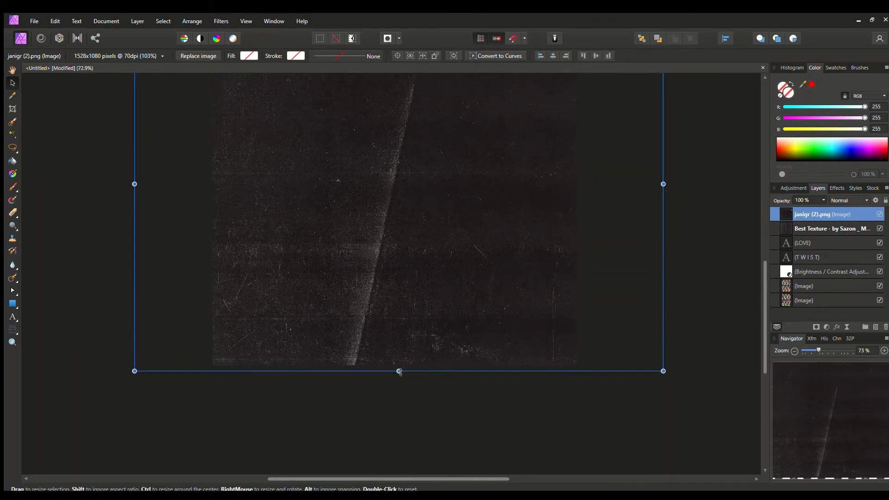
Step: Set the janigr (2).png texture layer to Screen blending at 75% opacity
{"action": "left_click", "coordinate": [850, 200]}
{"action": "left_click", "coordinate": [834, 288]}
{"action": "scroll", "coordinate": [692, 246], "scroll_direction": "up", "scroll_amount": 3}
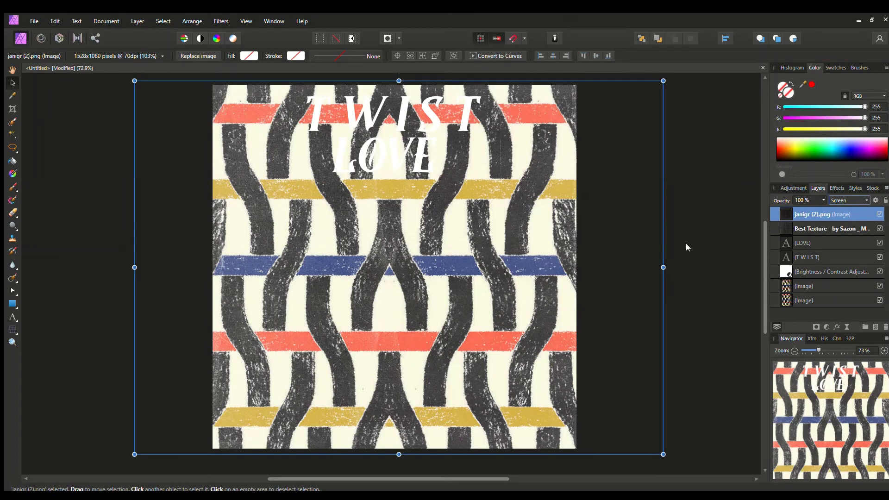
{"action": "left_click_drag", "start_coordinate": [823, 198], "coordinate": [809, 214]}
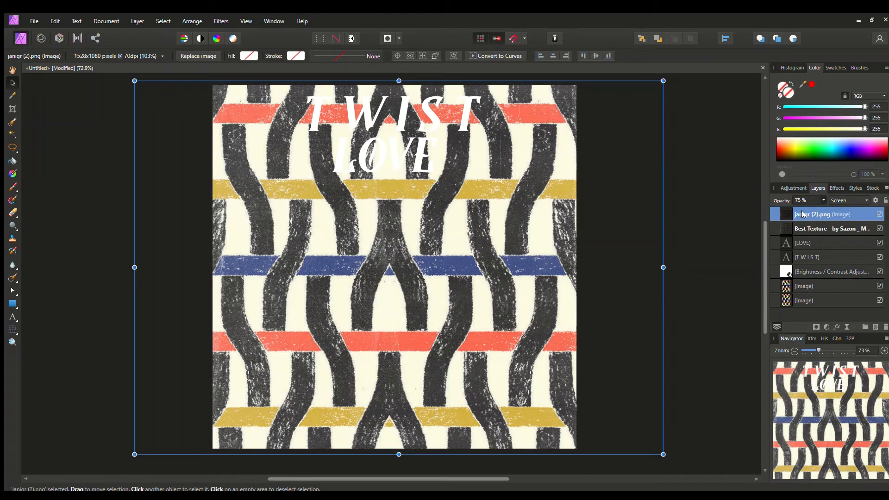
Step: Set the Best Texture (11) layer's opacity to 75% and clear the selection
{"action": "left_click", "coordinate": [812, 229]}
{"action": "left_click_drag", "start_coordinate": [821, 198], "coordinate": [807, 215]}
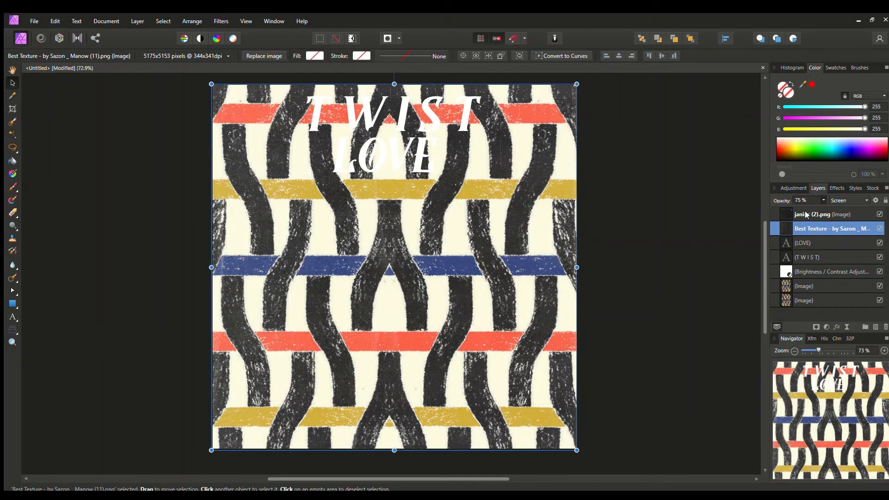
{"action": "left_click", "coordinate": [649, 240]}
{"action": "left_click", "coordinate": [673, 225]}
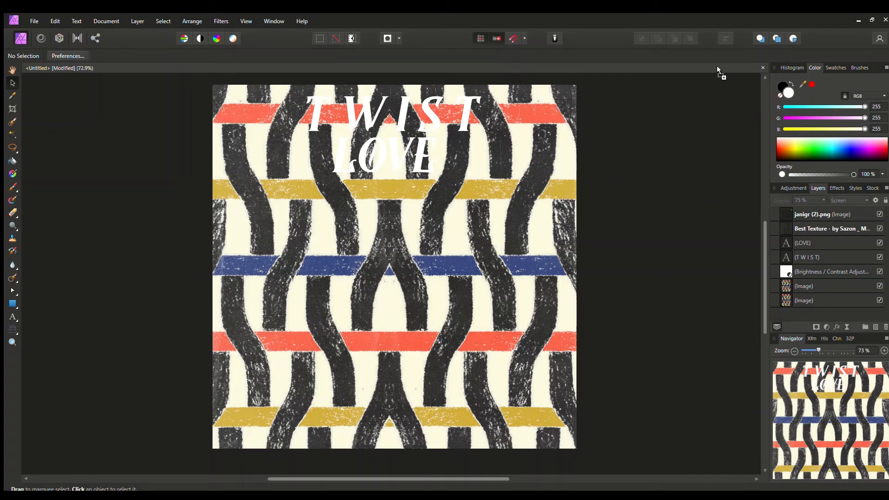
Step: Place the Best Texture (7) image on the design and scale it down to about 20%
{"action": "left_click_drag", "start_coordinate": [518, 270], "coordinate": [484, 442]}
{"action": "scroll", "coordinate": [673, 430], "scroll_direction": "down", "scroll_amount": 4}
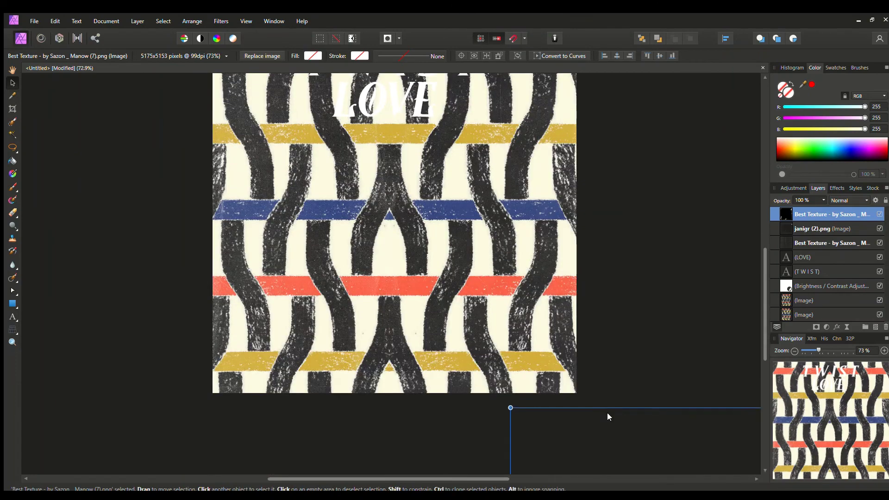
{"action": "left_click_drag", "start_coordinate": [607, 415], "coordinate": [275, 121]}
{"action": "scroll", "coordinate": [279, 190], "scroll_direction": "up", "scroll_amount": 3}
{"action": "left_click_drag", "start_coordinate": [177, 196], "coordinate": [415, 111]}
{"action": "scroll", "coordinate": [630, 412], "scroll_direction": "down", "scroll_amount": 3}
{"action": "left_click_drag", "start_coordinate": [687, 431], "coordinate": [745, 463]}
{"action": "scroll", "coordinate": [721, 428], "scroll_direction": "down", "scroll_amount": 9}
{"action": "left_click_drag", "start_coordinate": [725, 432], "coordinate": [232, 107]}
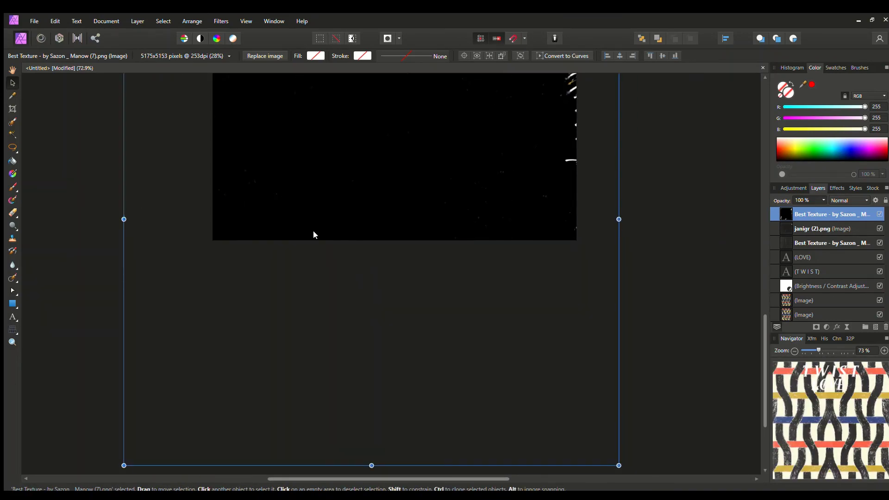
{"action": "scroll", "coordinate": [434, 218], "scroll_direction": "up", "scroll_amount": 6}
{"action": "left_click_drag", "start_coordinate": [618, 181], "coordinate": [466, 331]}
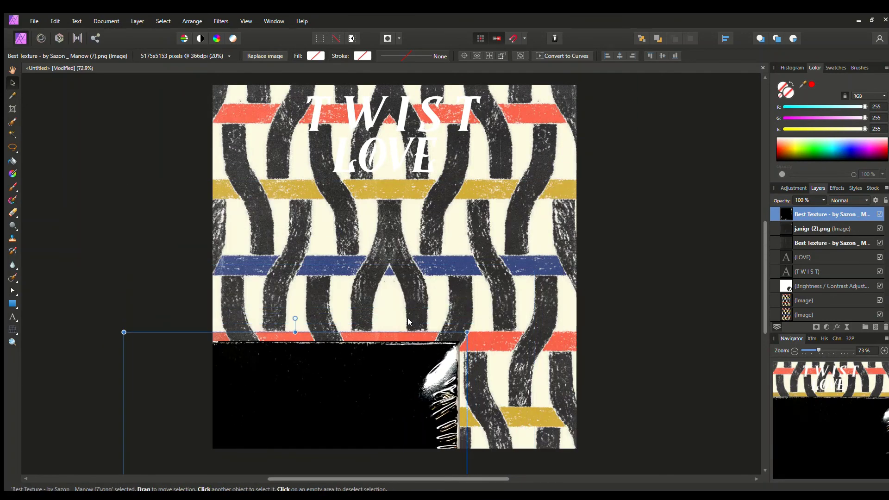
Step: Move the Best Texture (7) image over the canvas's upper-left corner and enlarge it to about 1152 × 1145 px
{"action": "scroll", "coordinate": [391, 324], "scroll_direction": "down", "scroll_amount": 3}
{"action": "left_click_drag", "start_coordinate": [391, 324], "coordinate": [650, 13]}
{"action": "scroll", "coordinate": [543, 192], "scroll_direction": "up", "scroll_amount": 3}
{"action": "scroll", "coordinate": [543, 196], "scroll_direction": "up", "scroll_amount": 2}
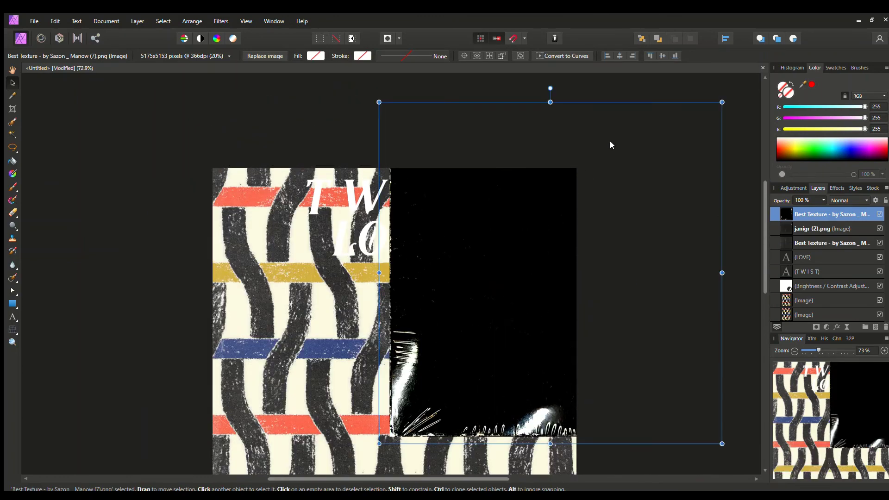
{"action": "left_click_drag", "start_coordinate": [609, 143], "coordinate": [430, 195]}
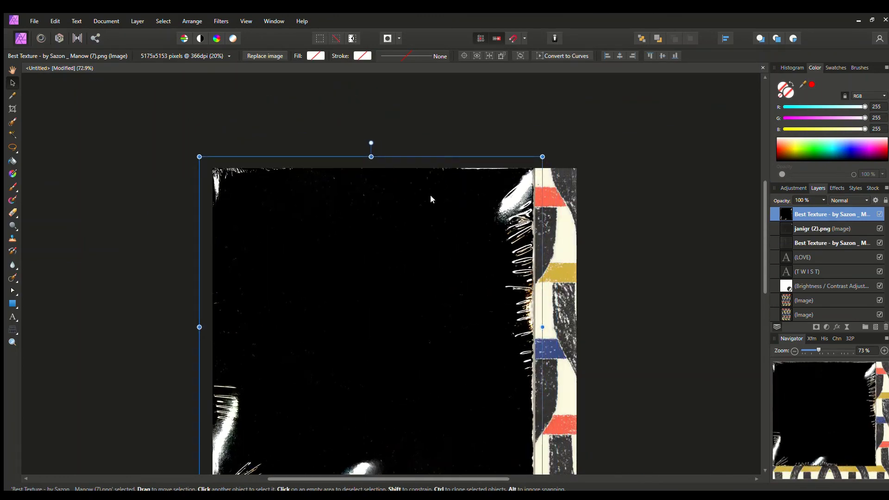
{"action": "scroll", "coordinate": [435, 200], "scroll_direction": "down", "scroll_amount": 5}
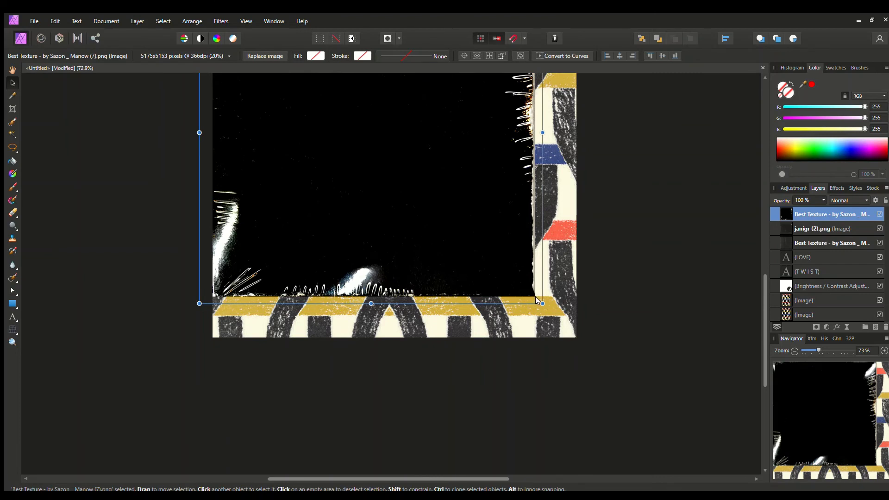
{"action": "left_click_drag", "start_coordinate": [542, 304], "coordinate": [597, 347]}
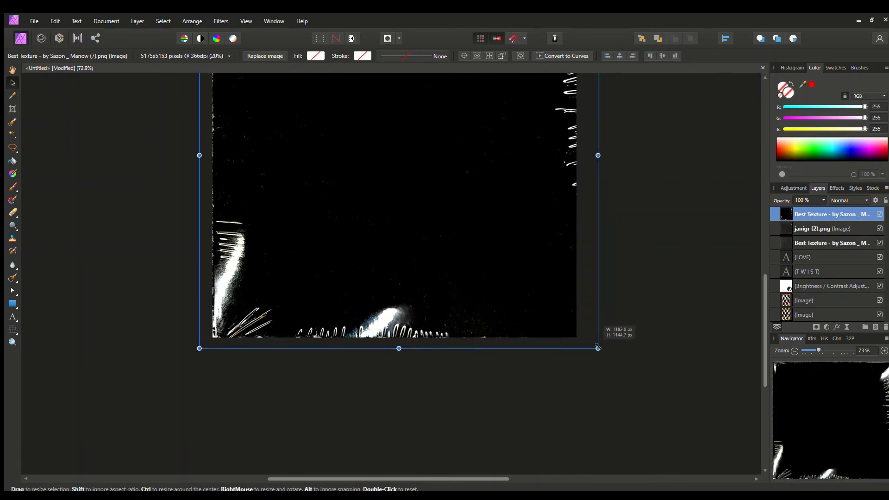
Step: Fine-tune the Best Texture (7) image by adjusting its upper edge and nudging it slightly left over the canvas
{"action": "scroll", "coordinate": [571, 287], "scroll_direction": "up", "scroll_amount": 5}
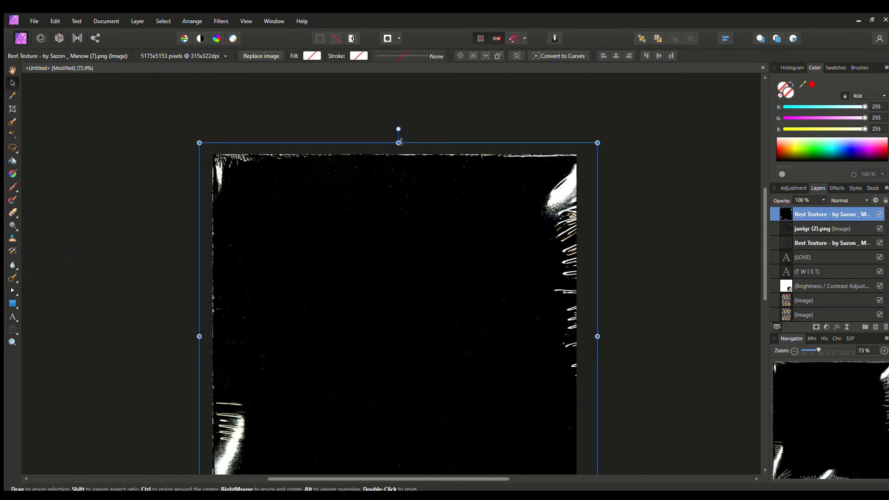
{"action": "left_click_drag", "start_coordinate": [401, 141], "coordinate": [415, 141]}
{"action": "scroll", "coordinate": [399, 143], "scroll_direction": "down", "scroll_amount": 3}
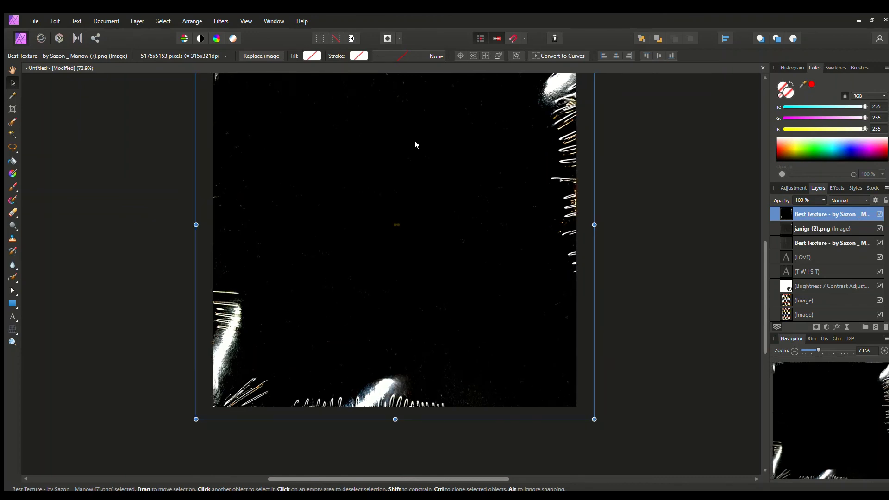
{"action": "key", "text": "Left"}
{"action": "key", "text": "Left"}
{"action": "key", "text": "Left"}
{"action": "key", "text": "Left"}
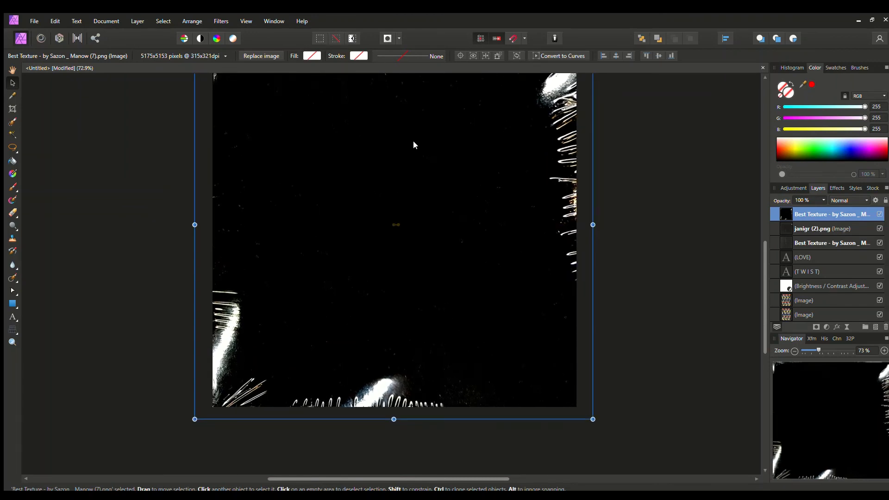
{"action": "scroll", "coordinate": [439, 141], "scroll_direction": "up", "scroll_amount": 3}
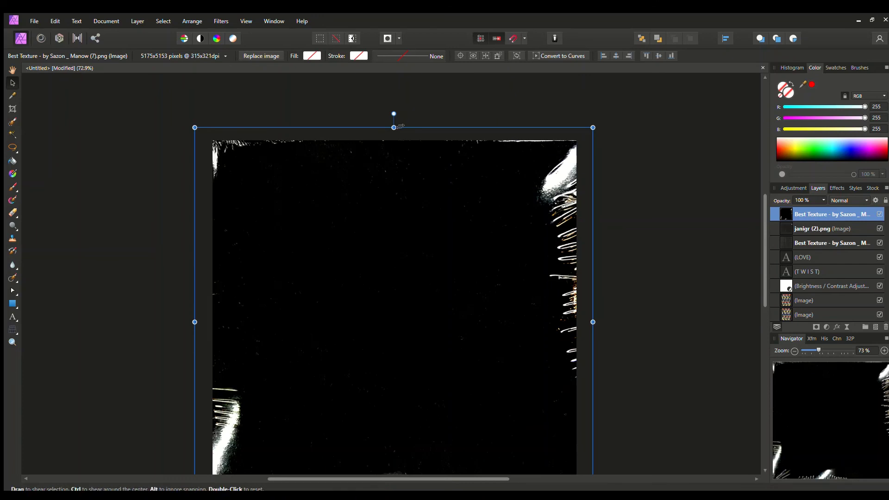
{"action": "left_click_drag", "start_coordinate": [394, 127], "coordinate": [396, 128]}
Step: Set the Best Texture (7) layer to Screen blending at 91% opacity and clear the selection
{"action": "left_click", "coordinate": [639, 183]}
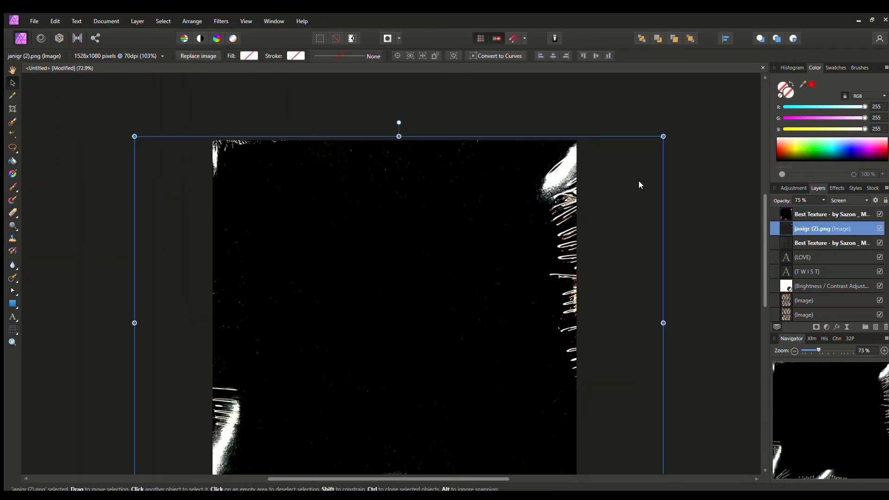
{"action": "left_click", "coordinate": [439, 239]}
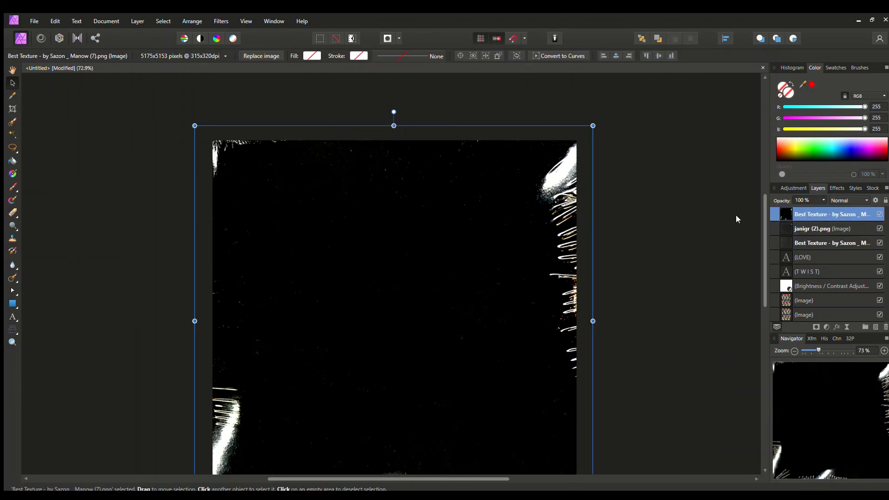
{"action": "left_click", "coordinate": [838, 284]}
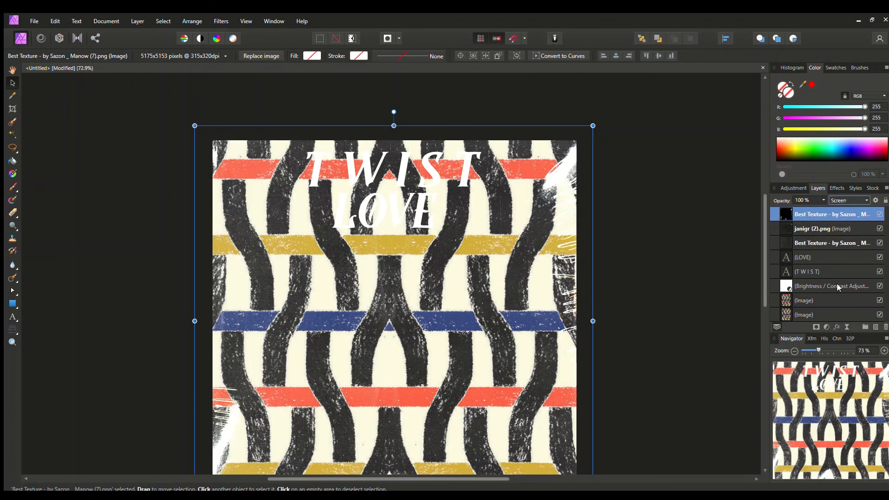
{"action": "key", "text": "7"}
{"action": "key", "text": "5"}
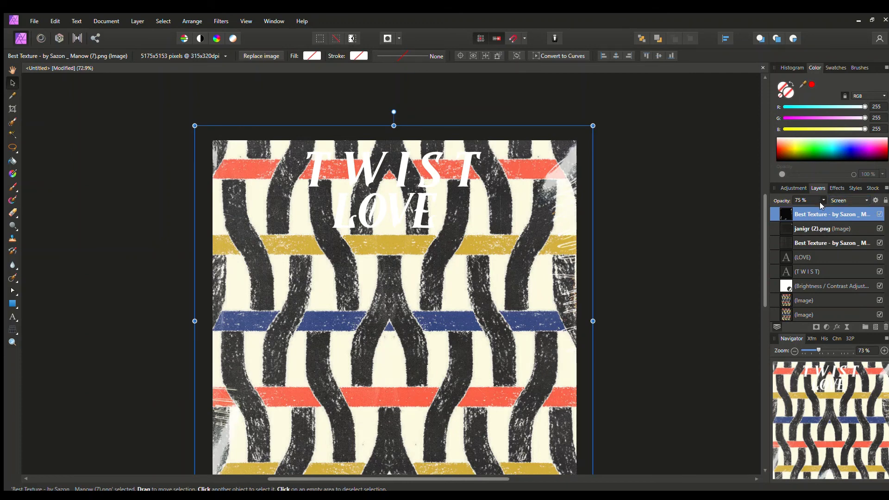
{"action": "key", "text": "9"}
{"action": "key", "text": "1"}
{"action": "left_click", "coordinate": [828, 228]}
{"action": "scroll", "coordinate": [648, 180], "scroll_direction": "down", "scroll_amount": 3}
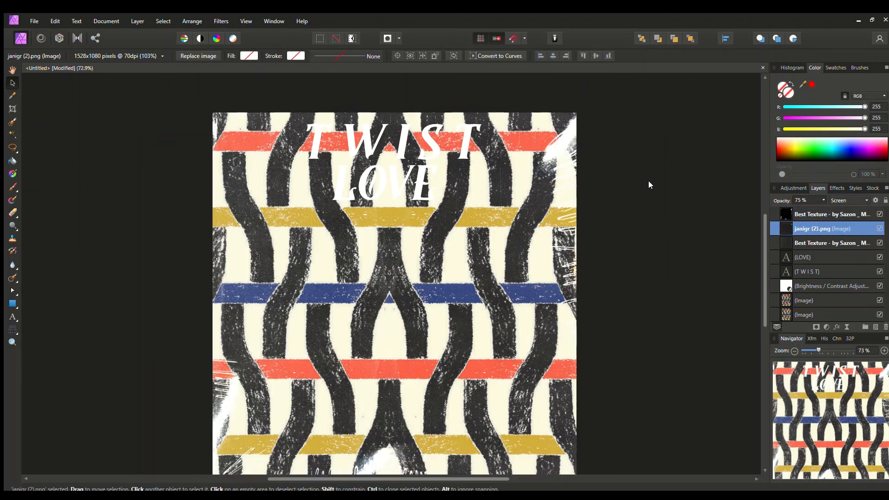
{"action": "left_click", "coordinate": [674, 173]}
{"action": "scroll", "coordinate": [657, 180], "scroll_direction": "up", "scroll_amount": 3}
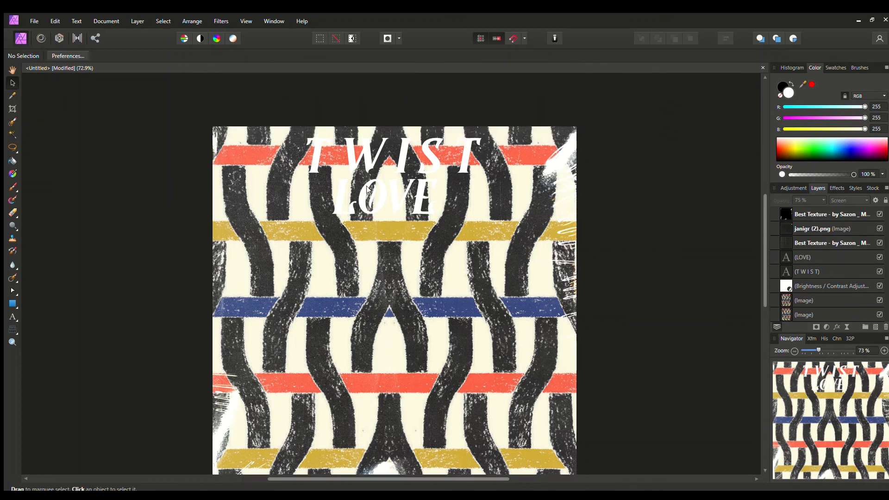